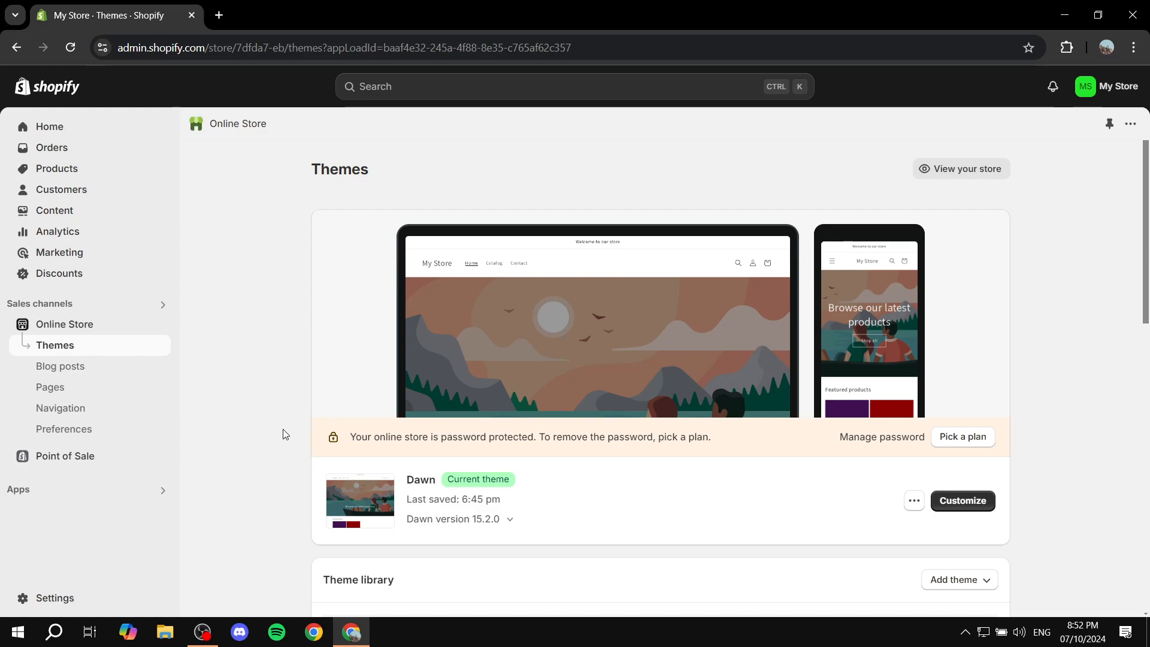
Open the Shopify App Store from the store's recommended apps
{"action": "left_click", "coordinate": [136, 497]}
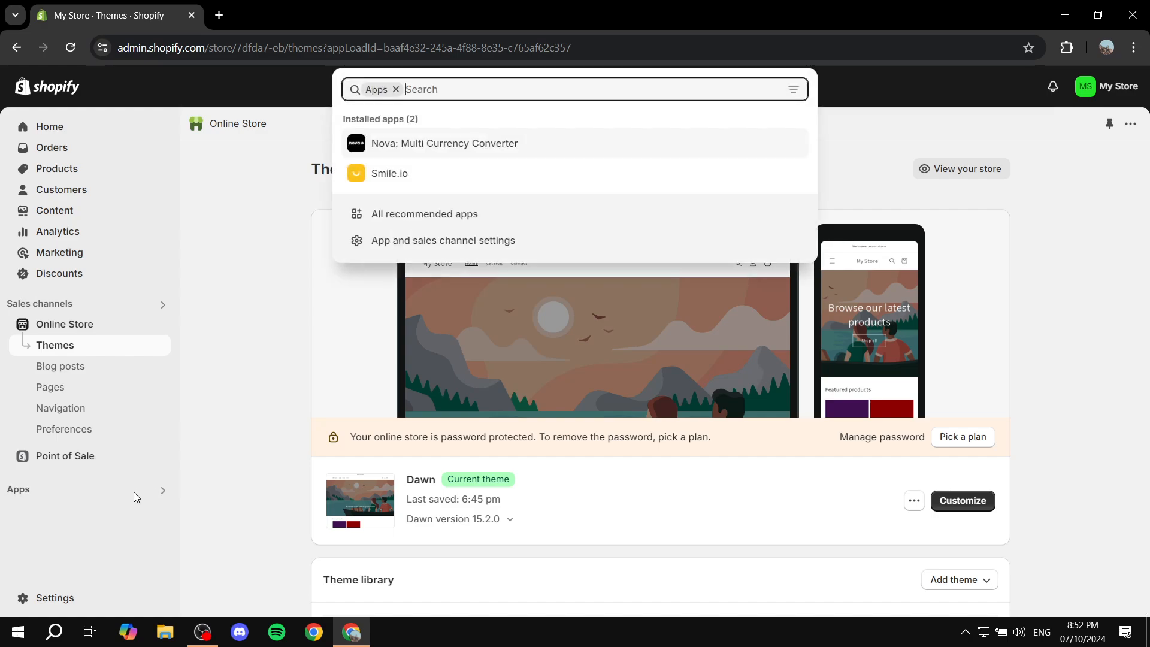
{"action": "left_click", "coordinate": [445, 216]}
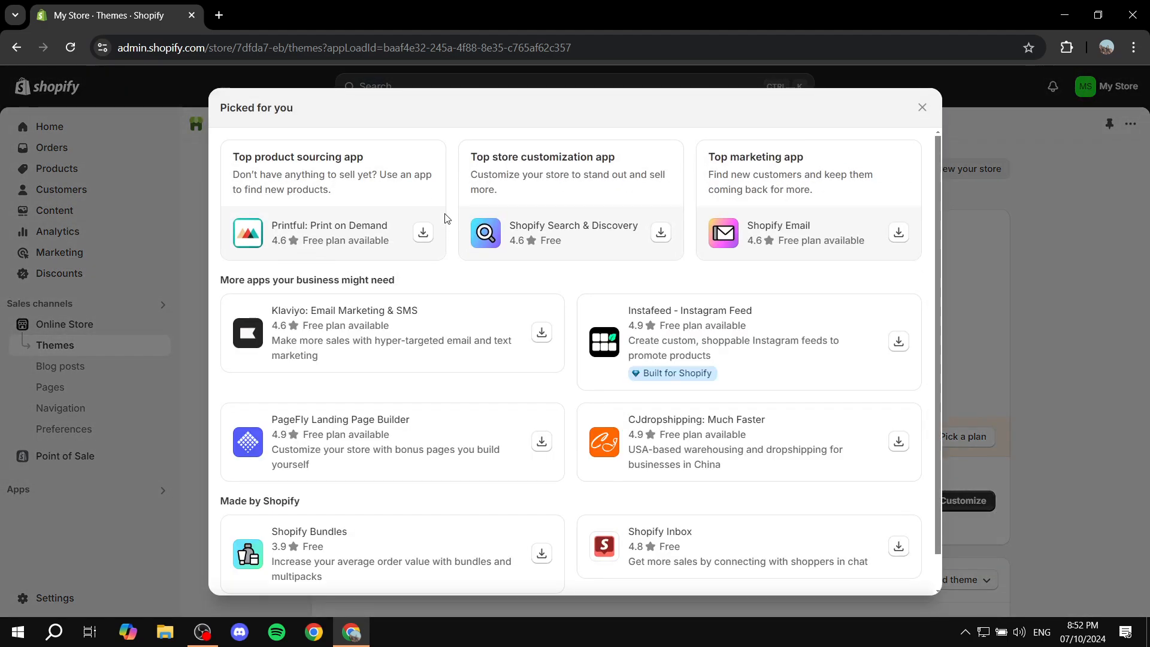
{"action": "scroll", "coordinate": [451, 251], "scroll_direction": "down", "scroll_amount": 2}
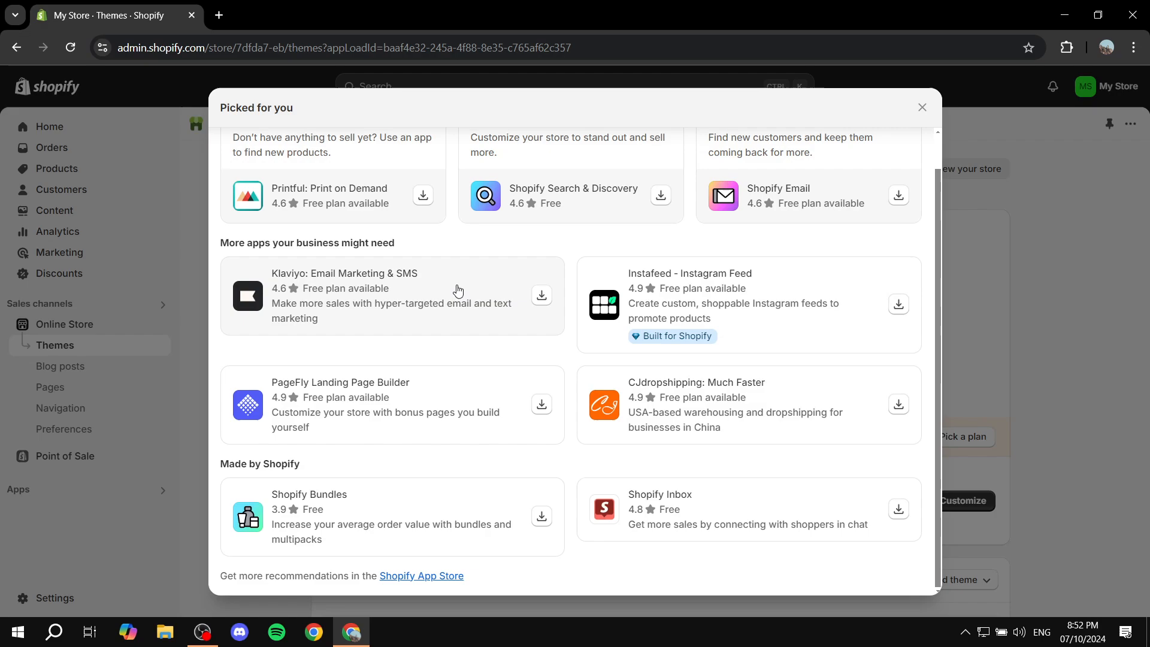
{"action": "left_click", "coordinate": [419, 576]}
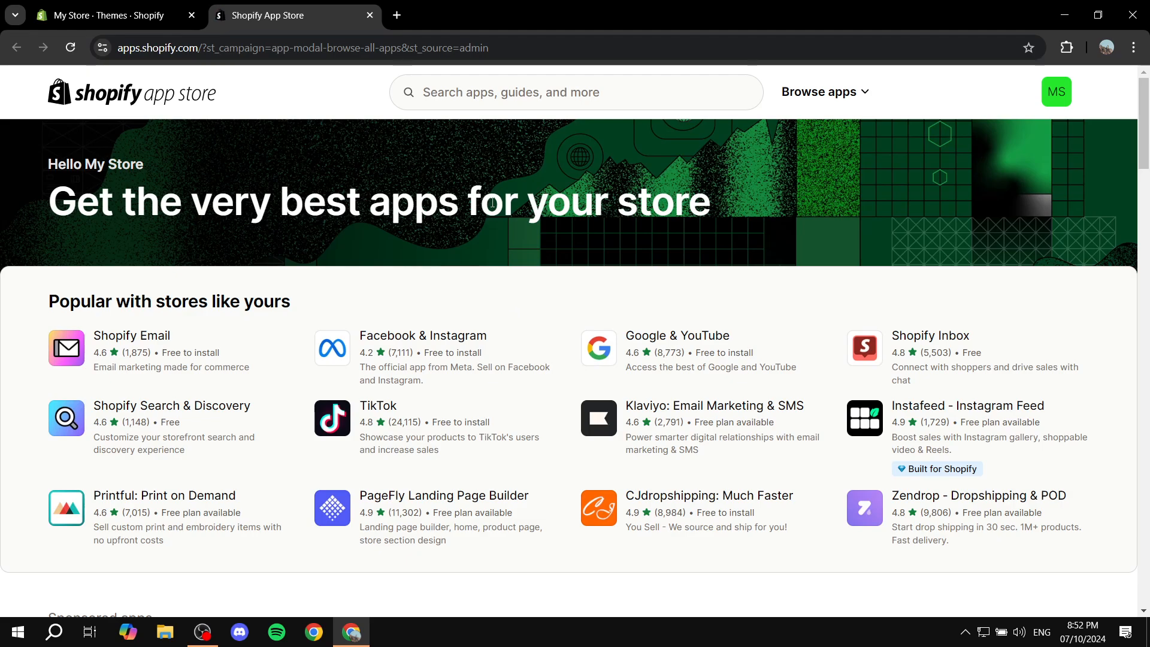
Search the Shopify App Store for "buy button channel"
{"action": "left_click", "coordinate": [505, 101]}
{"action": "type", "text": "b"}
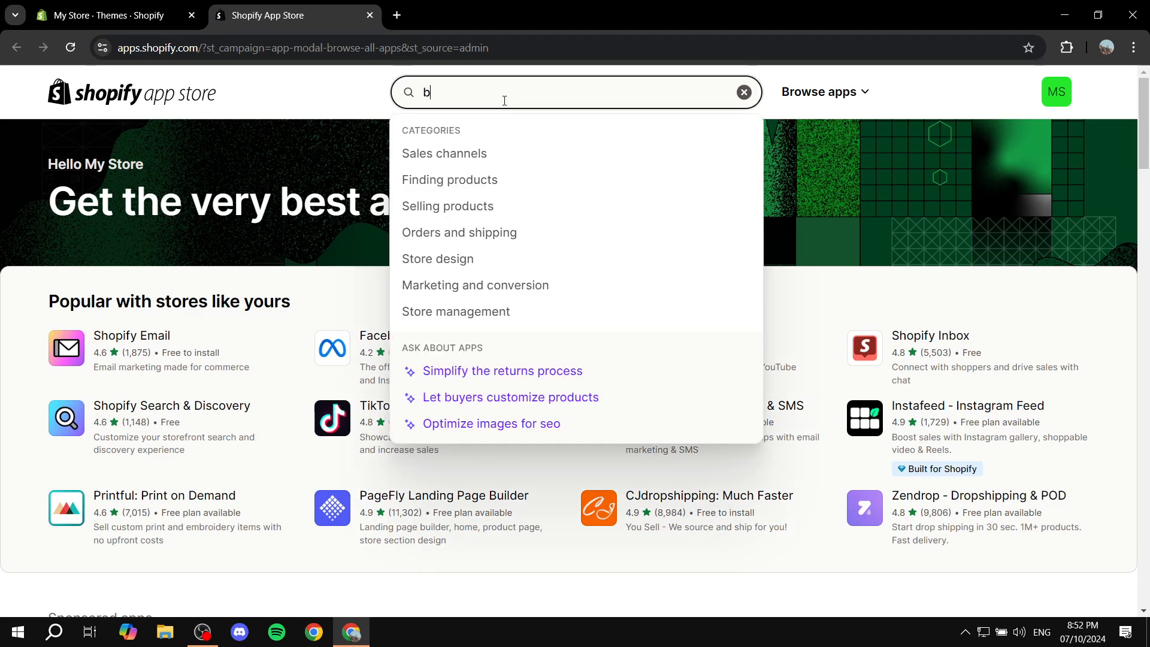
{"action": "type", "text": "uy button channel"}
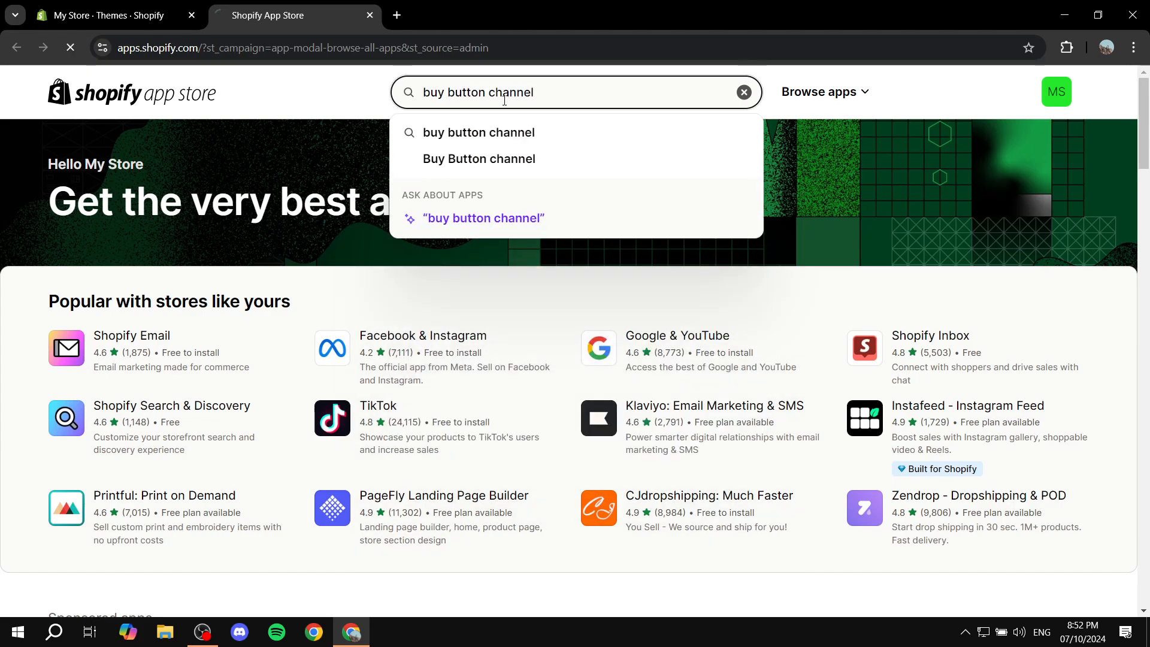
{"action": "key", "text": "Return"}
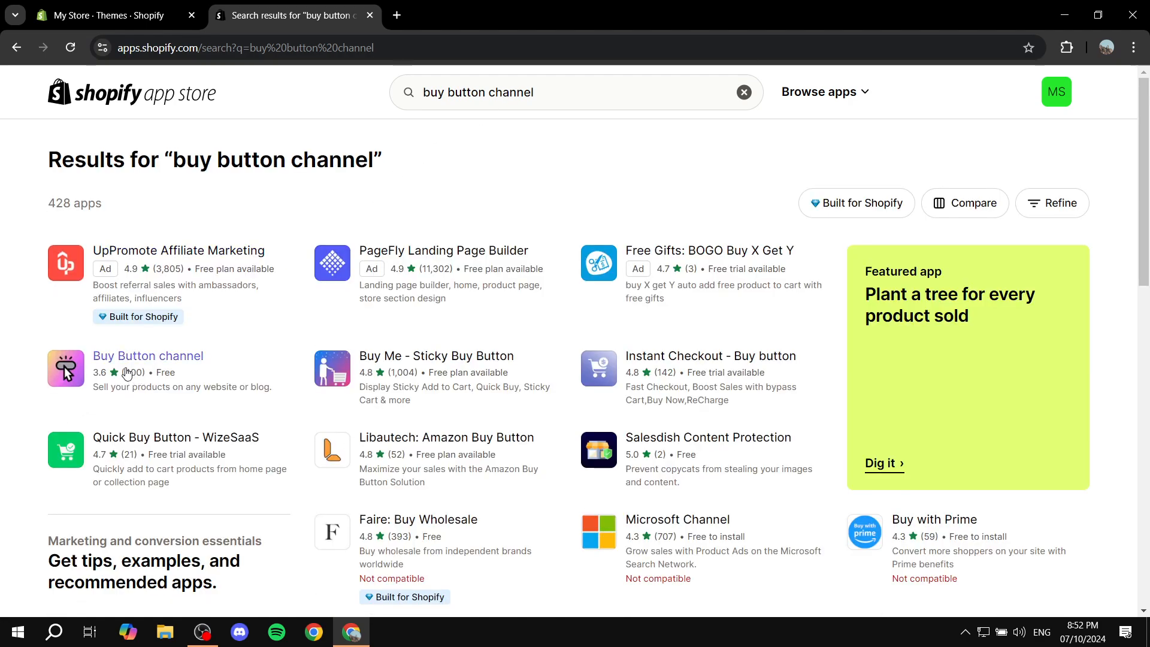
Install the Buy Button channel app from its listing and close the leftover App Store page
{"action": "left_click", "coordinate": [143, 358]}
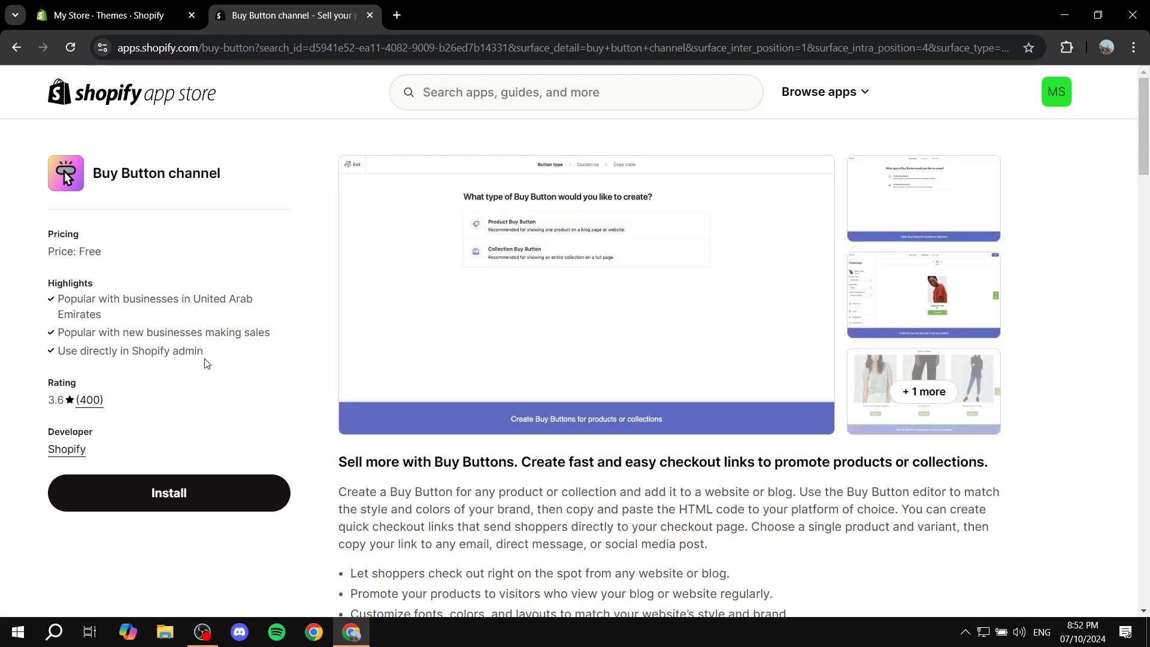
{"action": "left_click", "coordinate": [211, 499]}
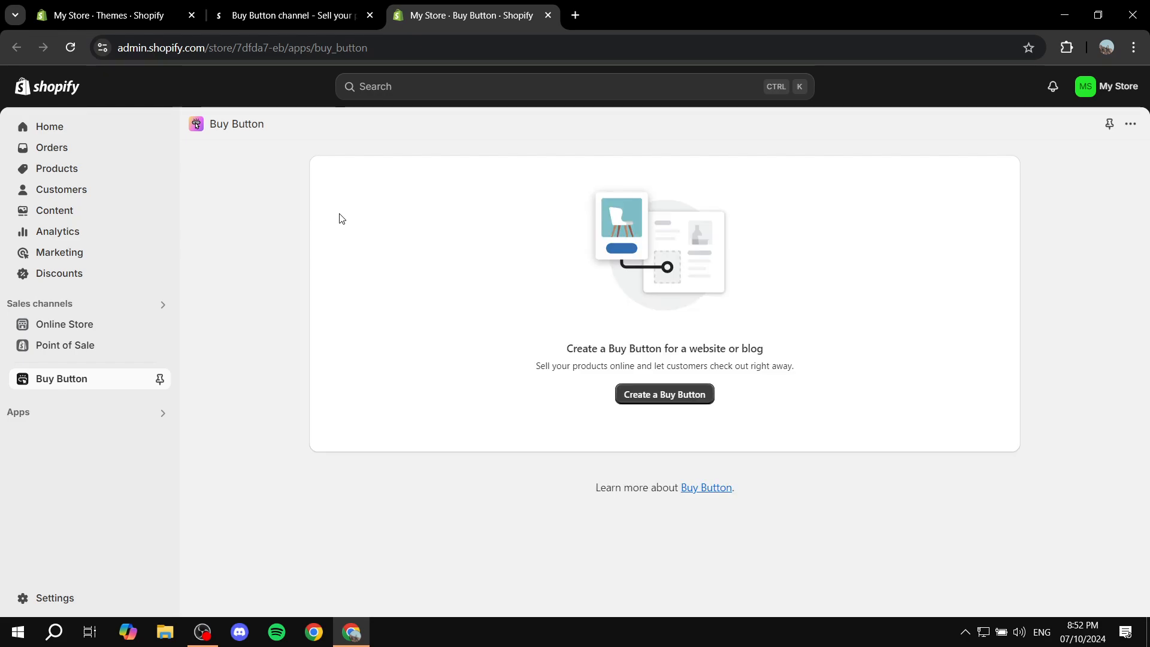
{"action": "left_click", "coordinate": [369, 15]}
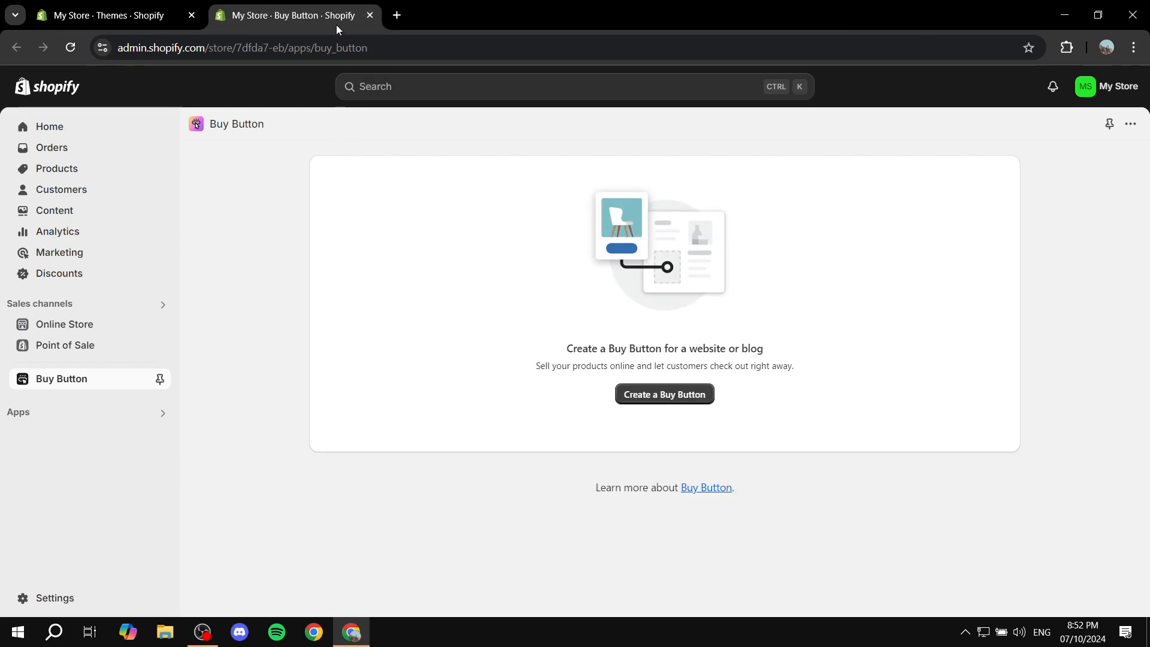
Create a Product Buy Button for the product Red
{"action": "left_click", "coordinate": [667, 405]}
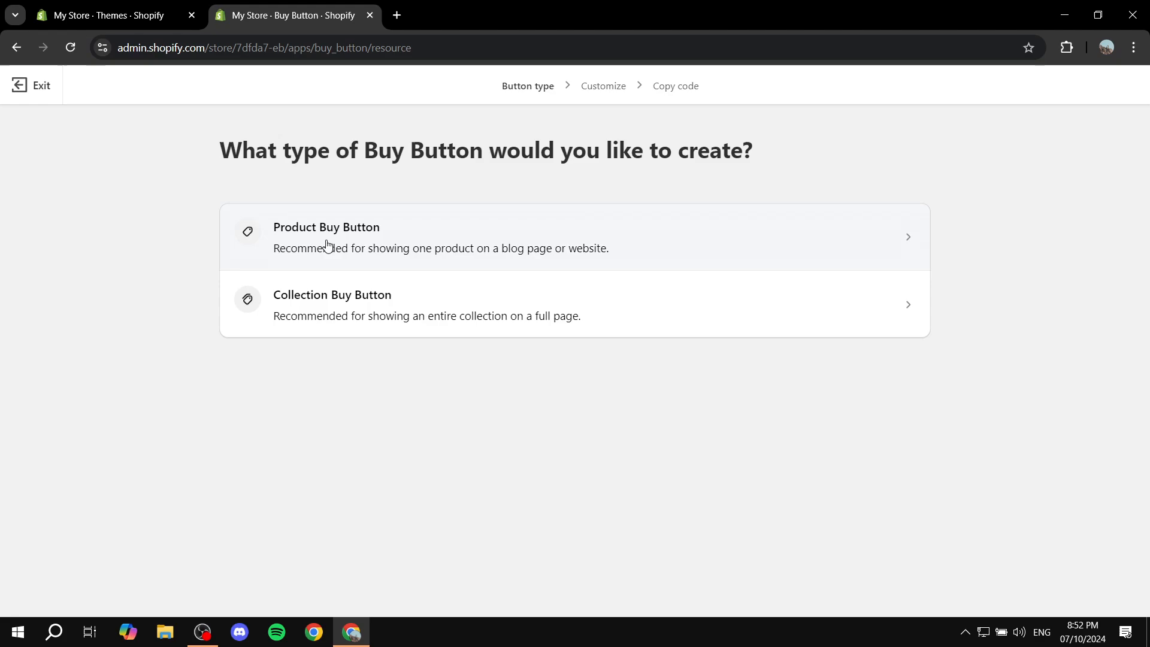
{"action": "left_click", "coordinate": [451, 239]}
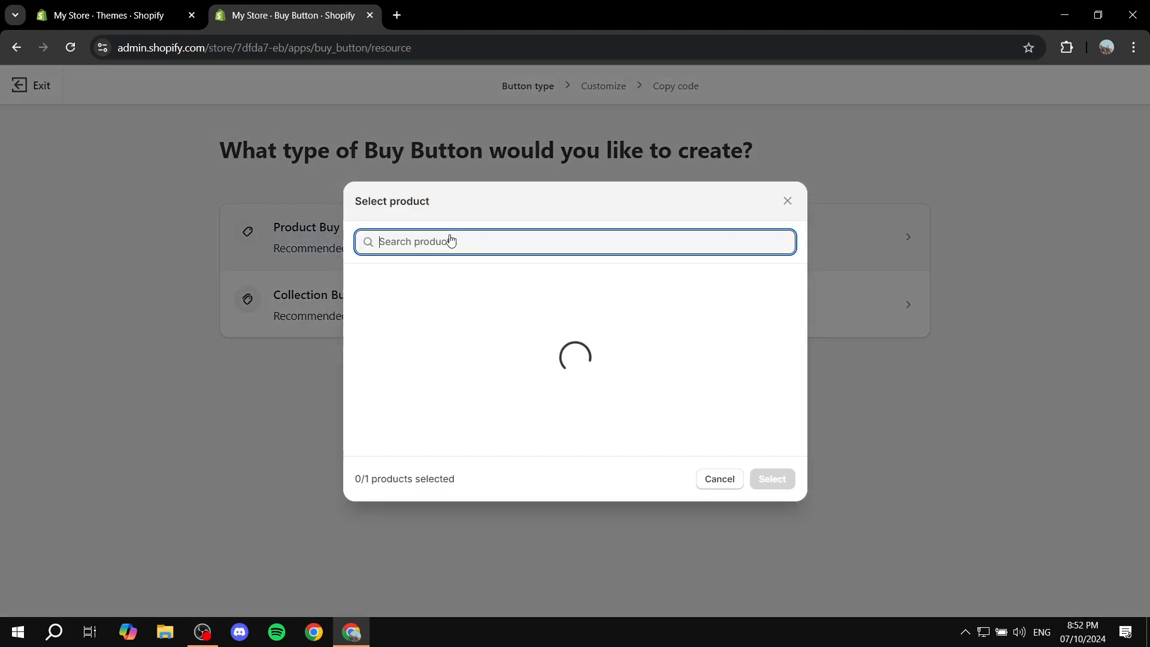
{"action": "left_click", "coordinate": [362, 328]}
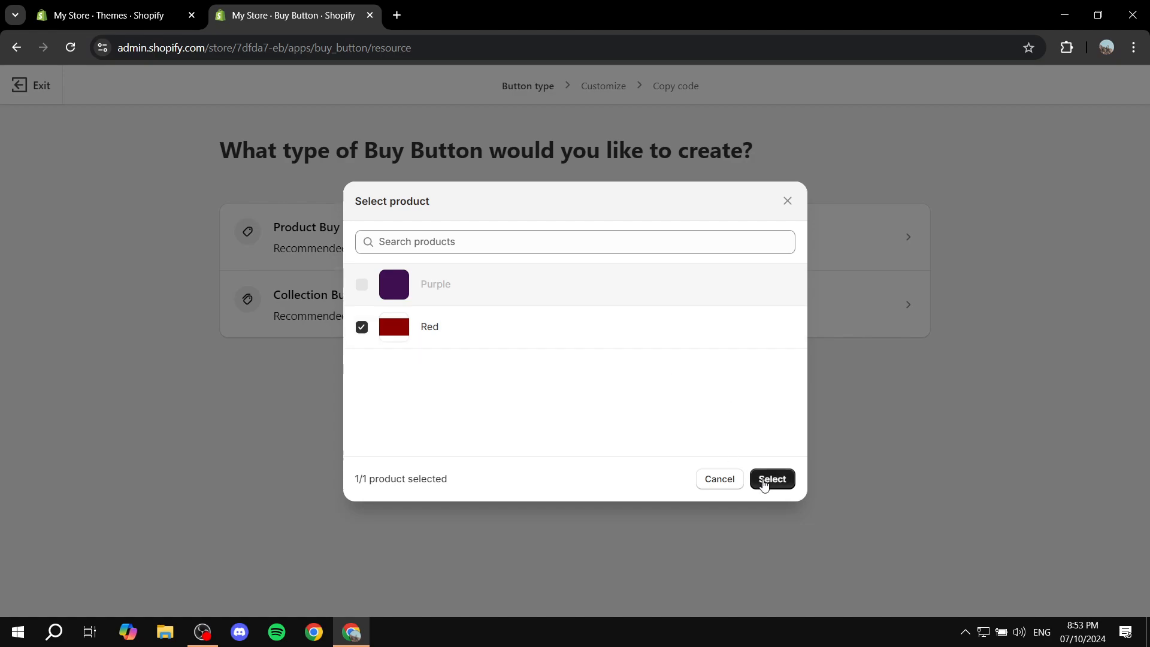
{"action": "left_click", "coordinate": [763, 482]}
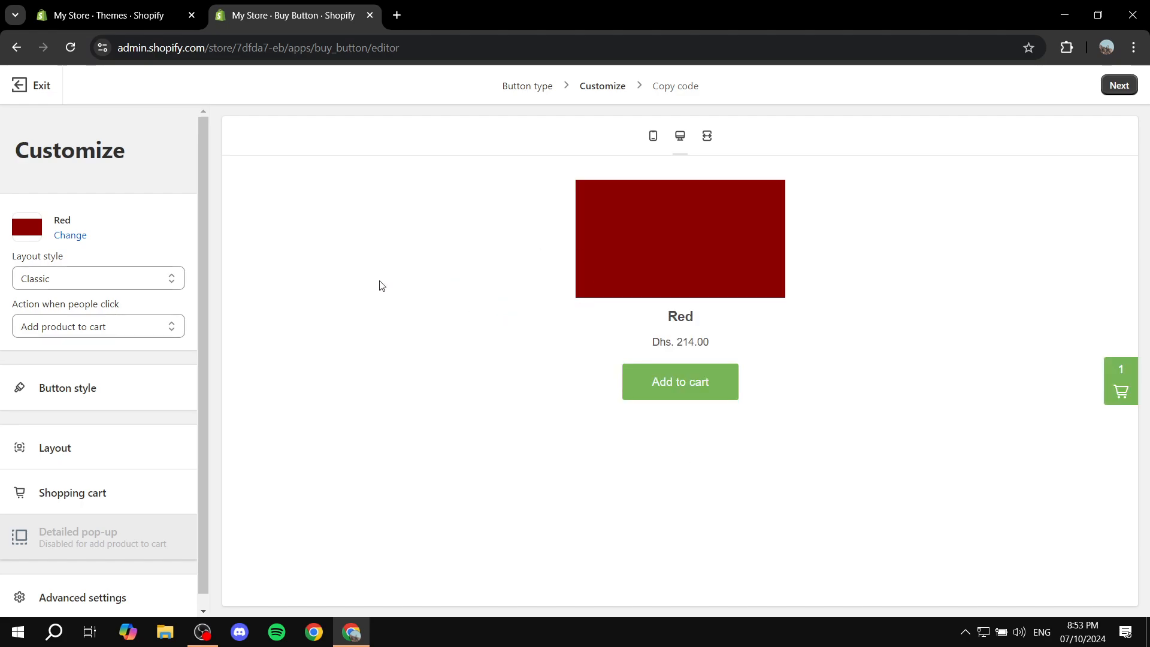
Set the Buy Button's layout style to Basic
{"action": "left_click", "coordinate": [115, 282]}
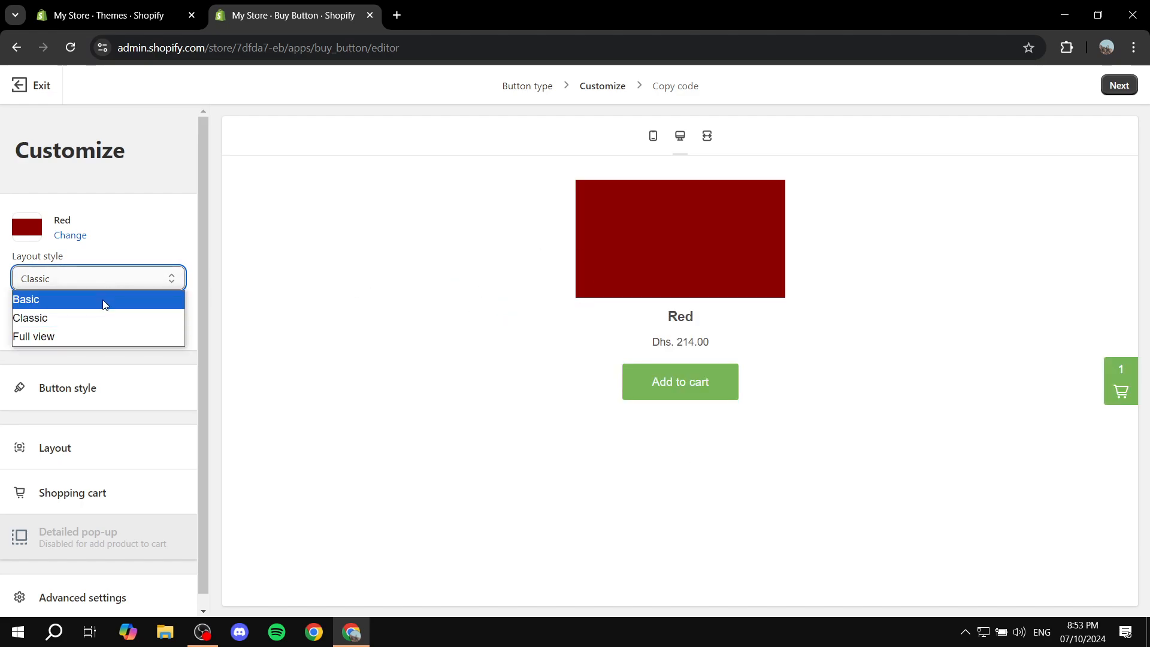
{"action": "left_click", "coordinate": [378, 262]}
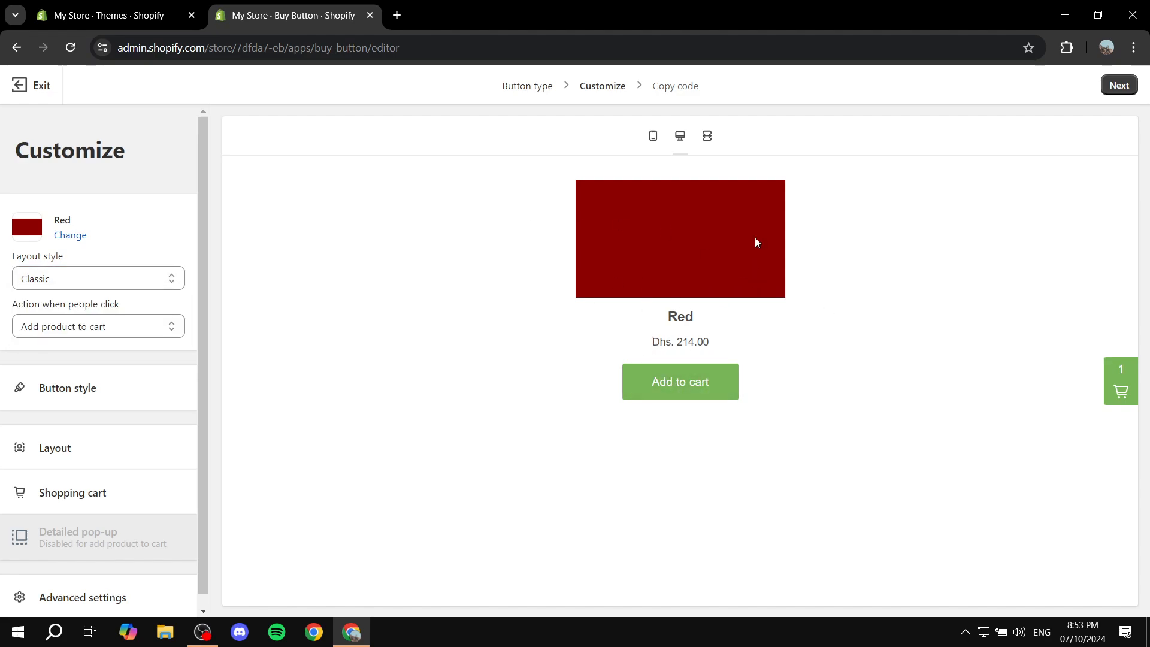
{"action": "left_click", "coordinate": [129, 281]}
{"action": "left_click", "coordinate": [107, 300]}
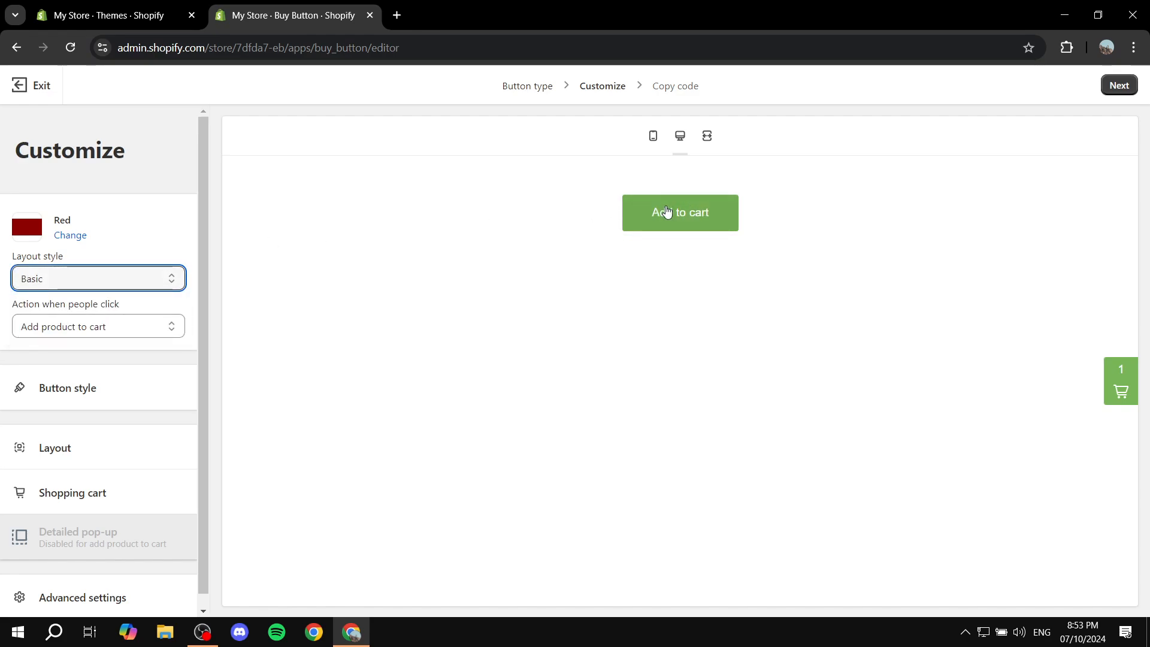
Set the action when people click the Buy Button to Direct to checkout
{"action": "left_click", "coordinate": [102, 330]}
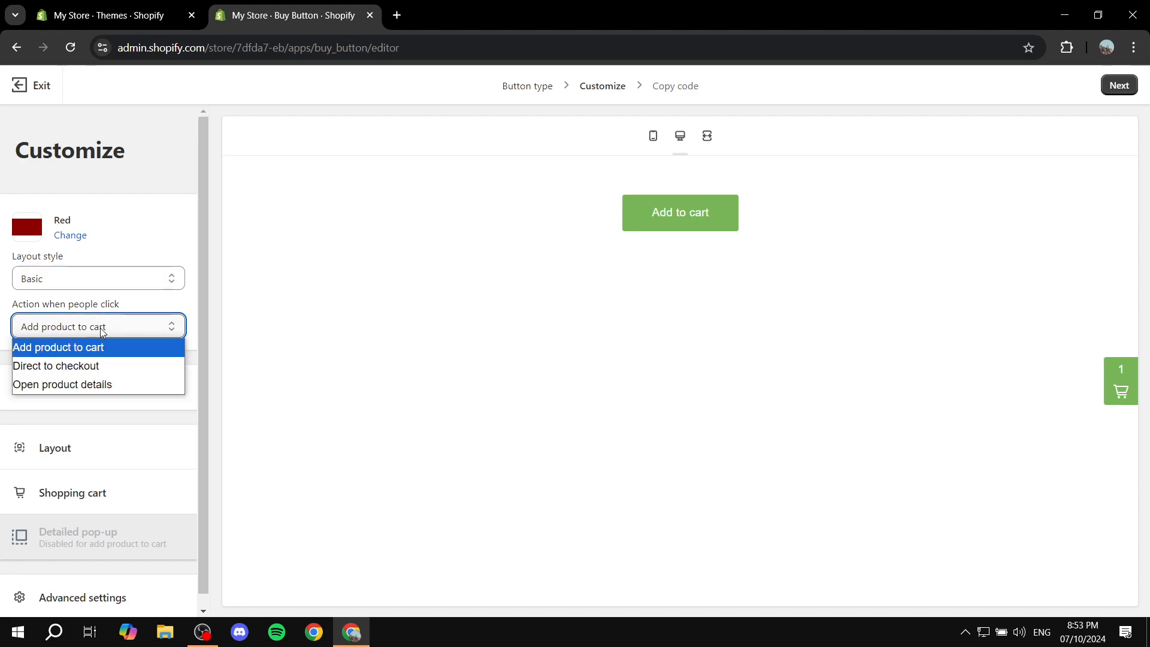
{"action": "left_click", "coordinate": [10, 308]}
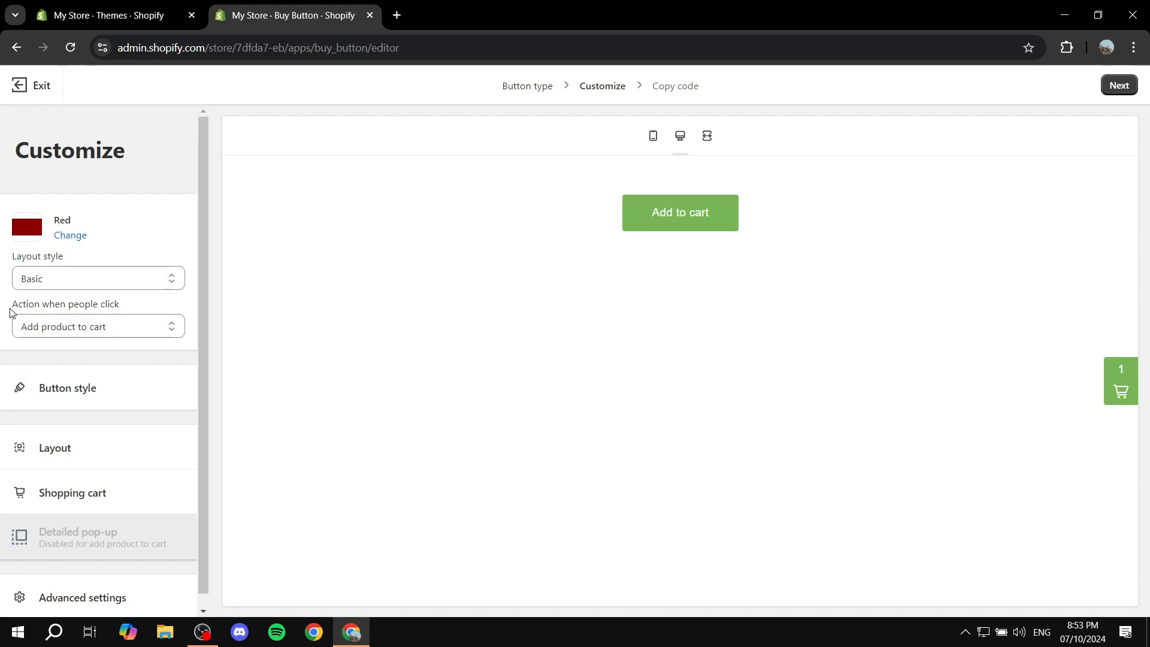
{"action": "left_click_drag", "start_coordinate": [10, 305], "coordinate": [139, 306]}
{"action": "left_click", "coordinate": [155, 328]}
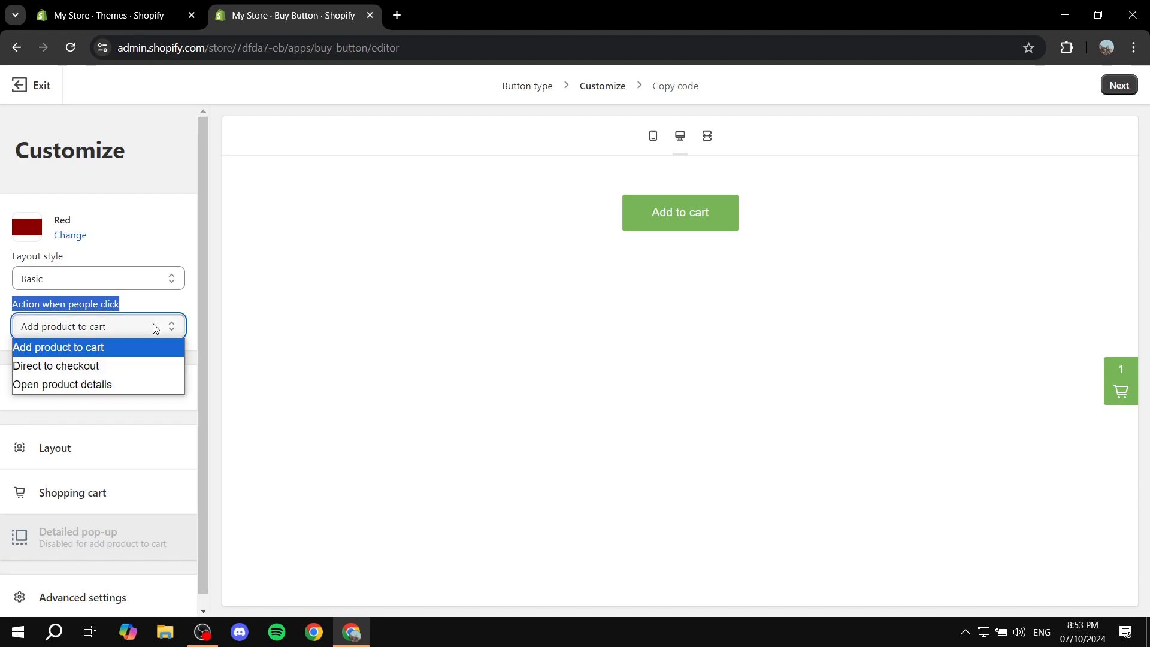
{"action": "left_click", "coordinate": [124, 367]}
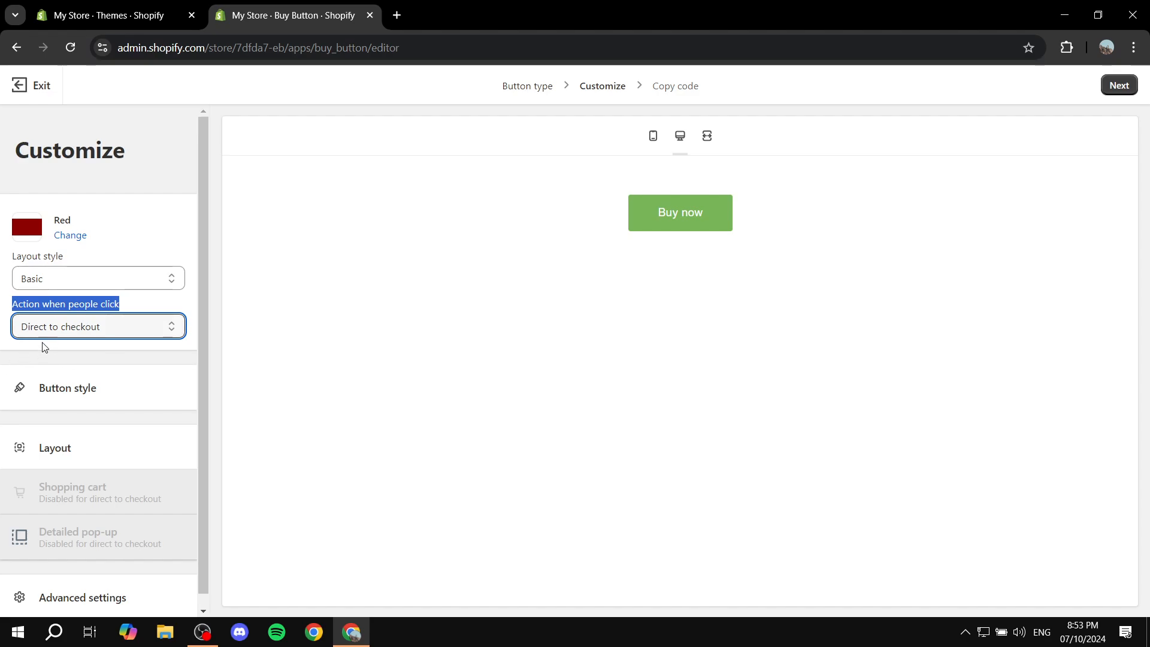
In the button style settings, set the button corners to 40 px and the button width to 61 px
{"action": "left_click", "coordinate": [95, 390]}
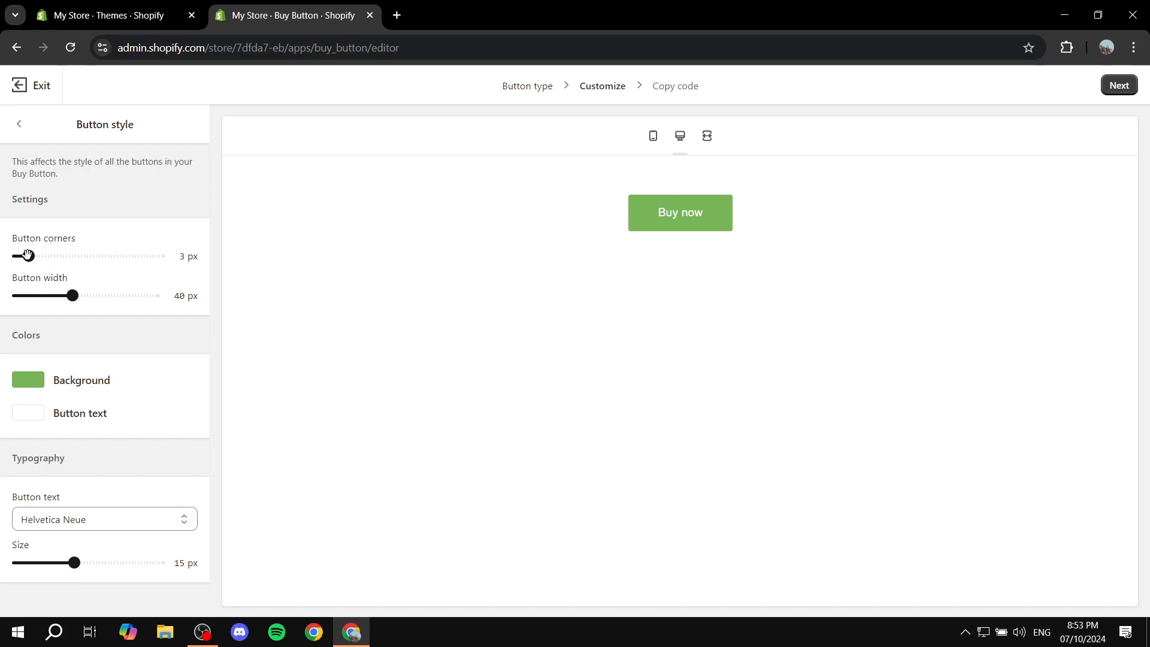
{"action": "left_click_drag", "start_coordinate": [28, 255], "coordinate": [162, 251]}
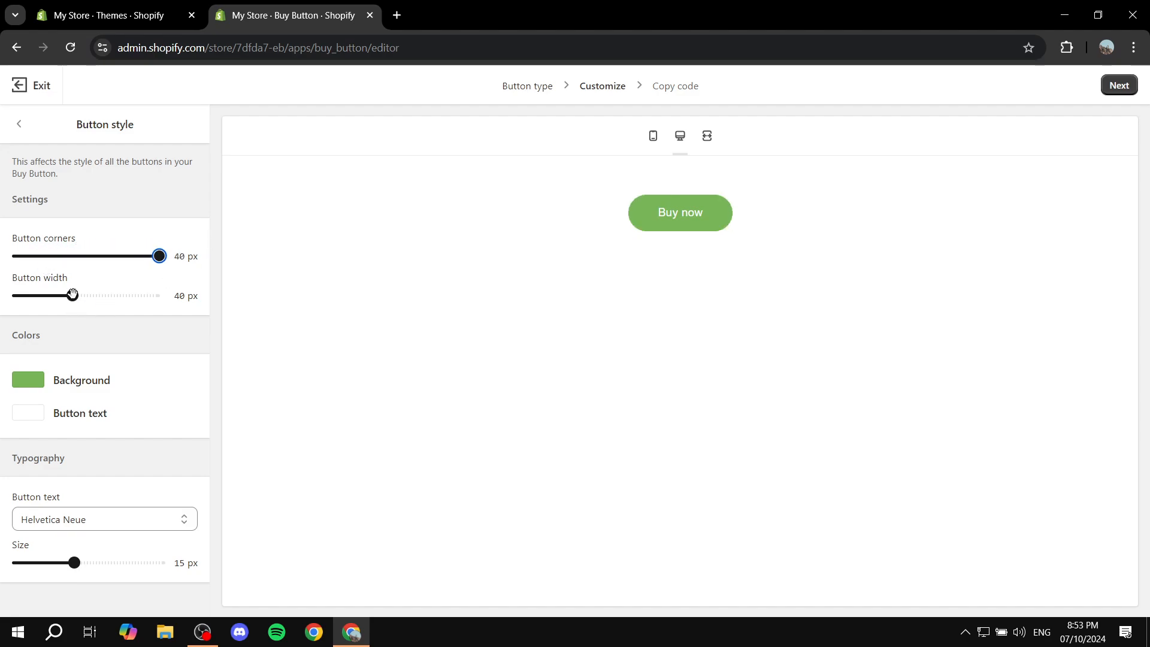
{"action": "left_click_drag", "start_coordinate": [73, 295], "coordinate": [100, 295]}
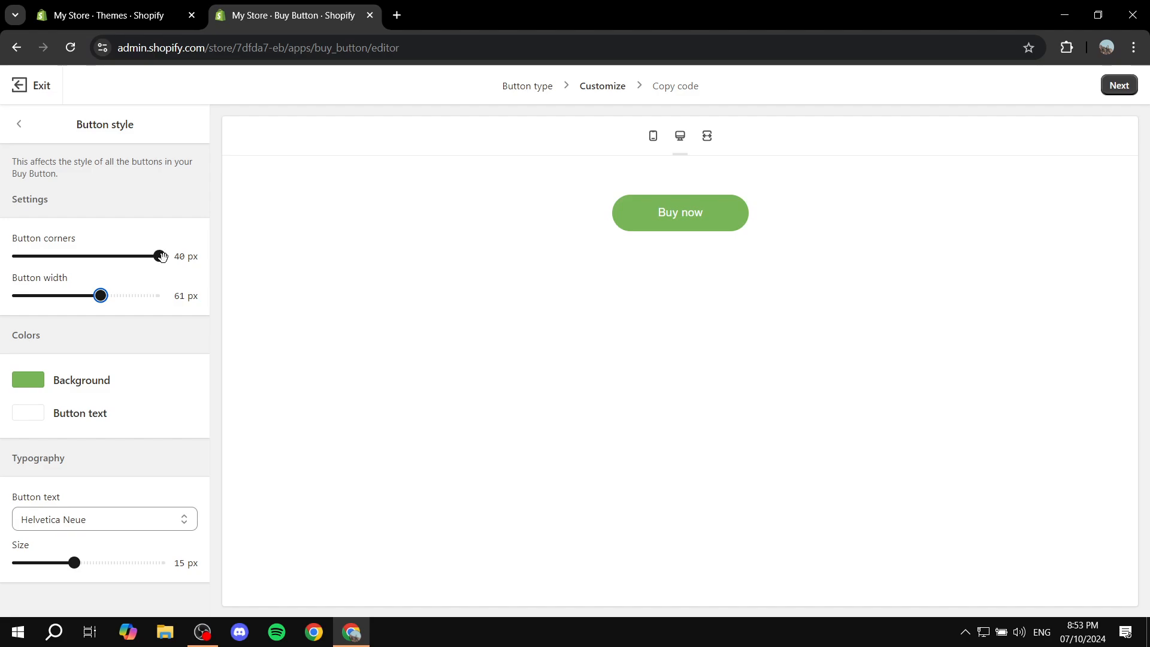
Change the button's background color to red #c50000
{"action": "left_click", "coordinate": [33, 387]}
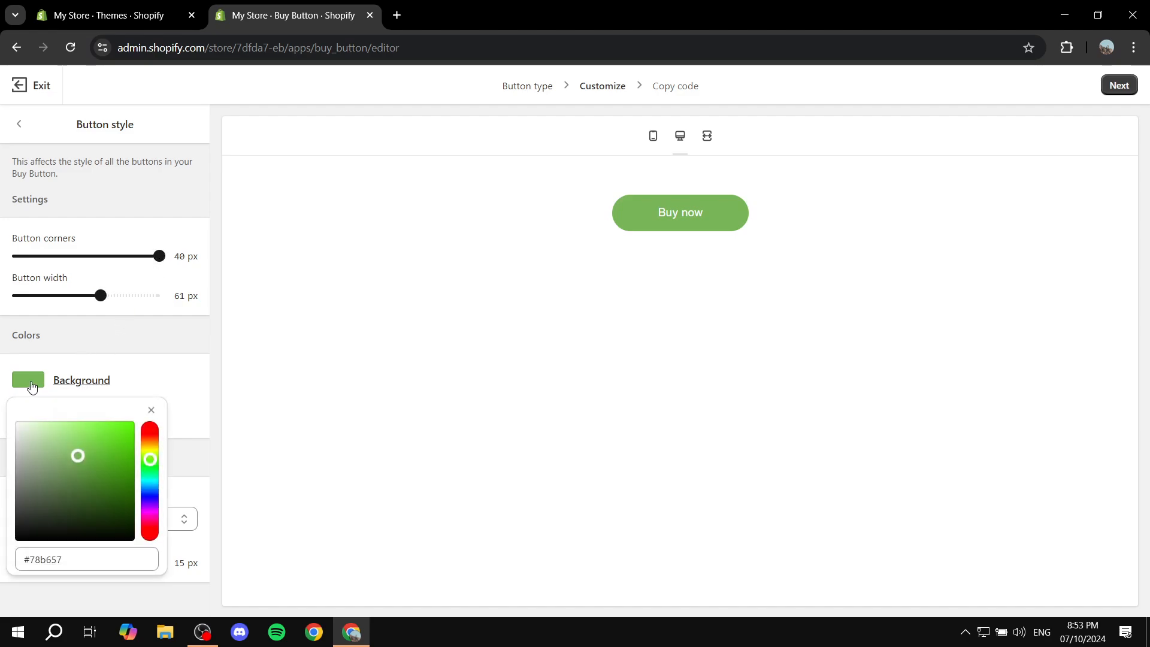
{"action": "left_click_drag", "start_coordinate": [150, 459], "coordinate": [153, 431]}
{"action": "left_click_drag", "start_coordinate": [90, 456], "coordinate": [140, 449]}
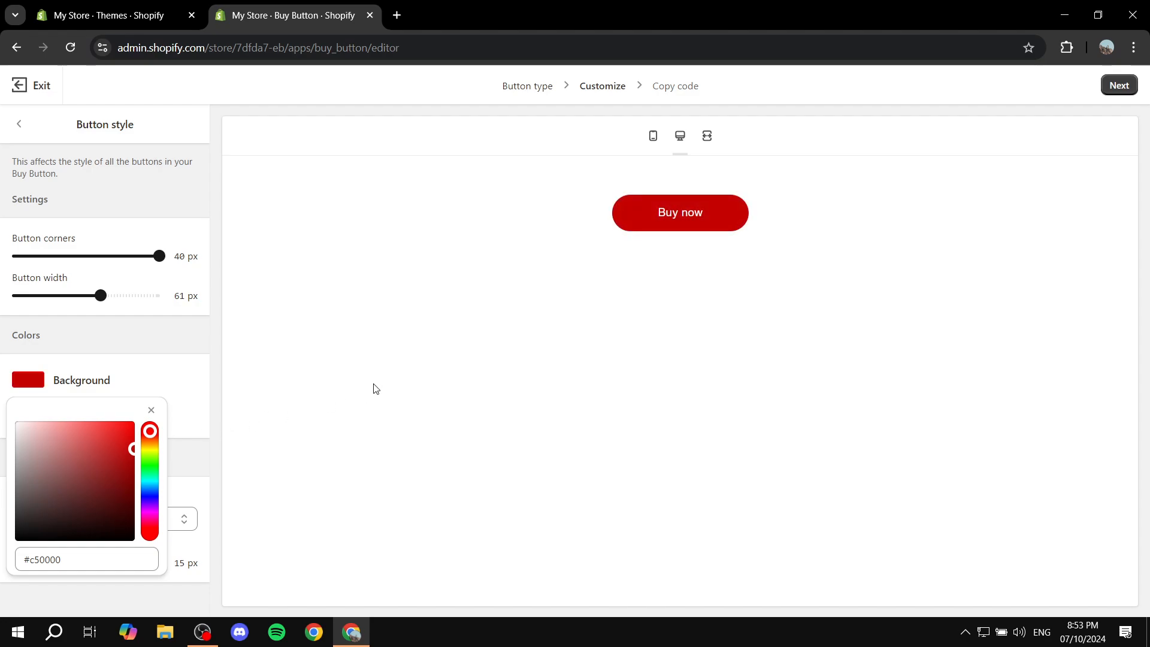
{"action": "left_click", "coordinate": [151, 410]}
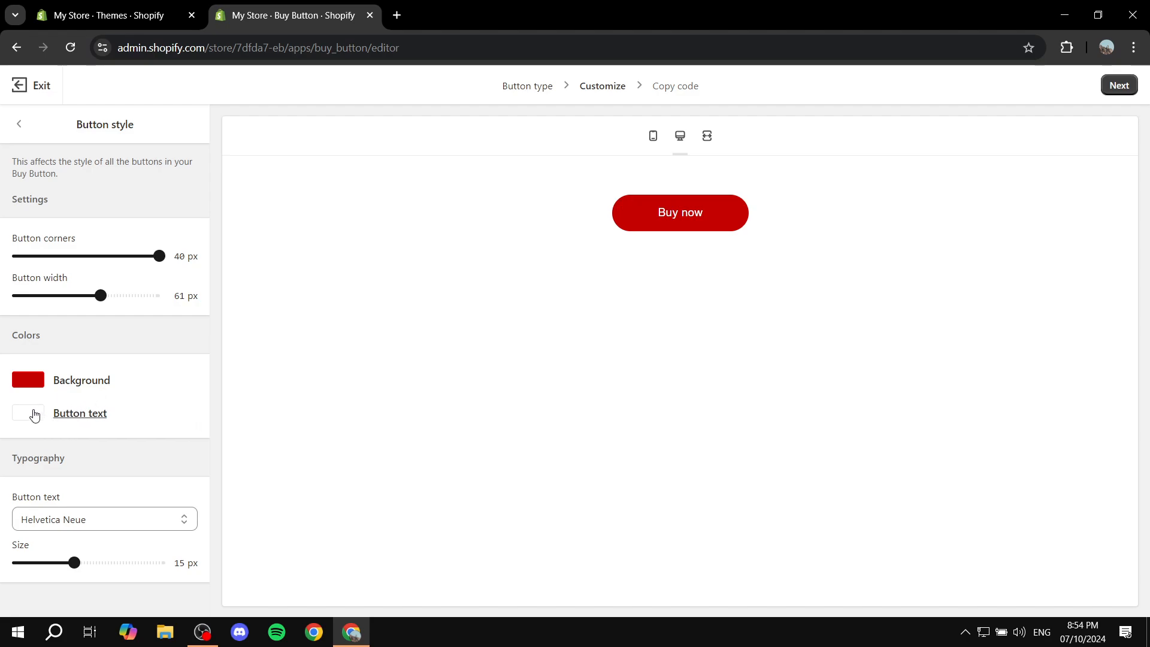
Change the button text color to black #000000
{"action": "left_click", "coordinate": [31, 412]}
{"action": "left_click", "coordinate": [124, 359]}
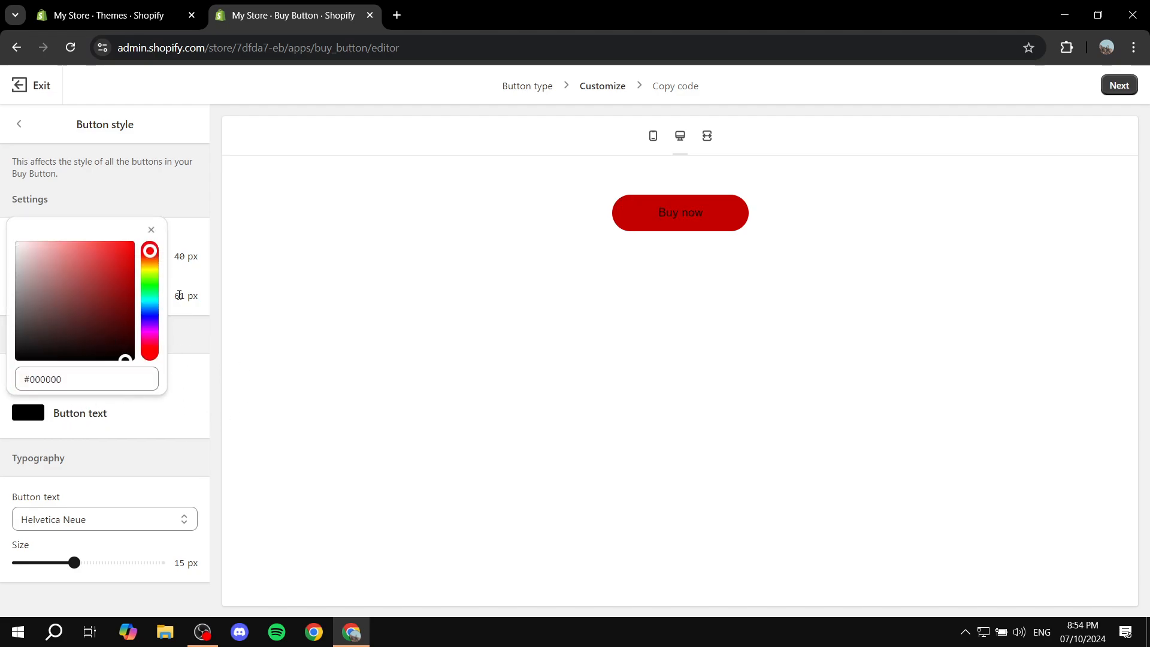
{"action": "left_click", "coordinate": [151, 230]}
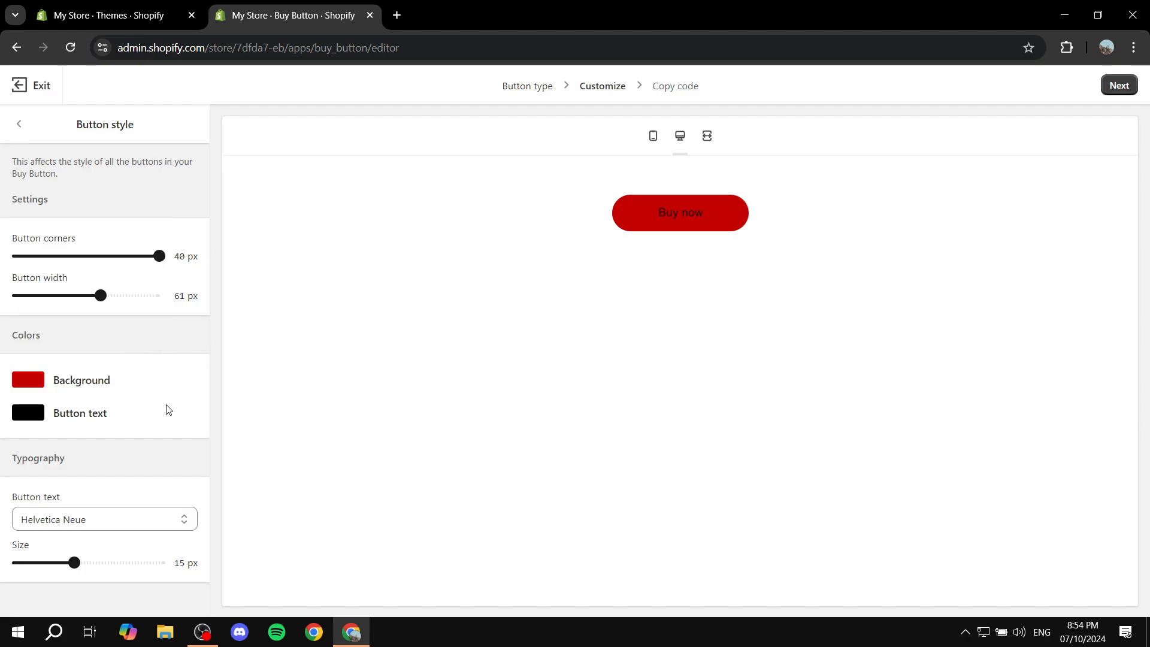
Set the button text font to Lato Bold and its size to 16 px
{"action": "left_click", "coordinate": [90, 520]}
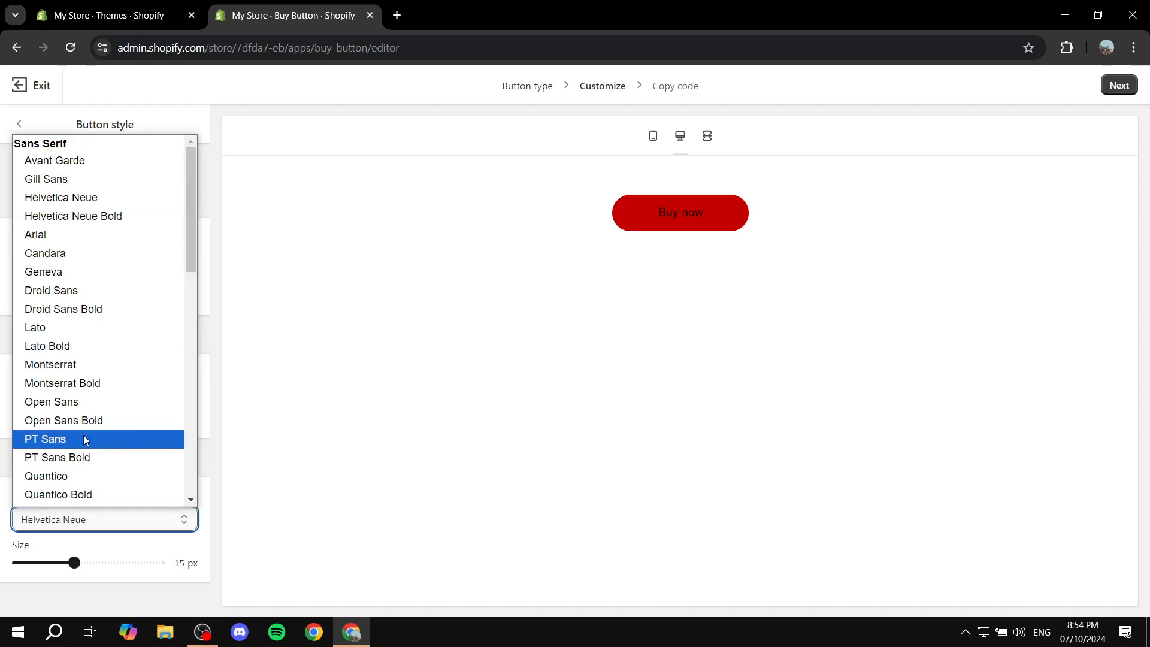
{"action": "left_click", "coordinate": [97, 351]}
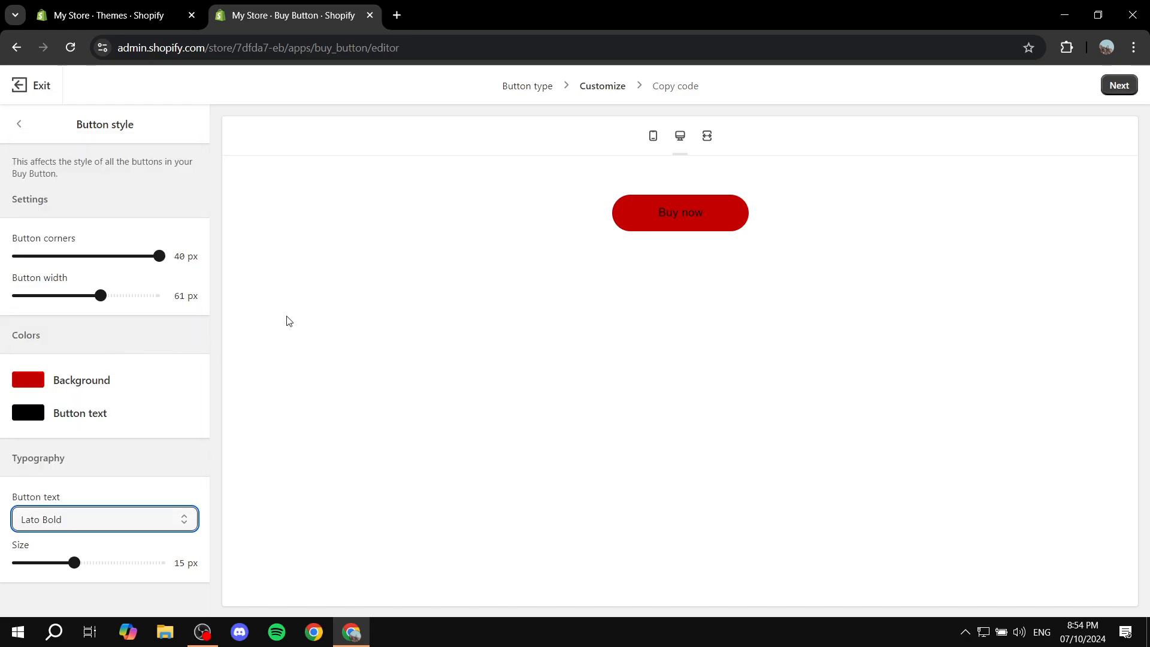
{"action": "left_click_drag", "start_coordinate": [74, 563], "coordinate": [102, 563]}
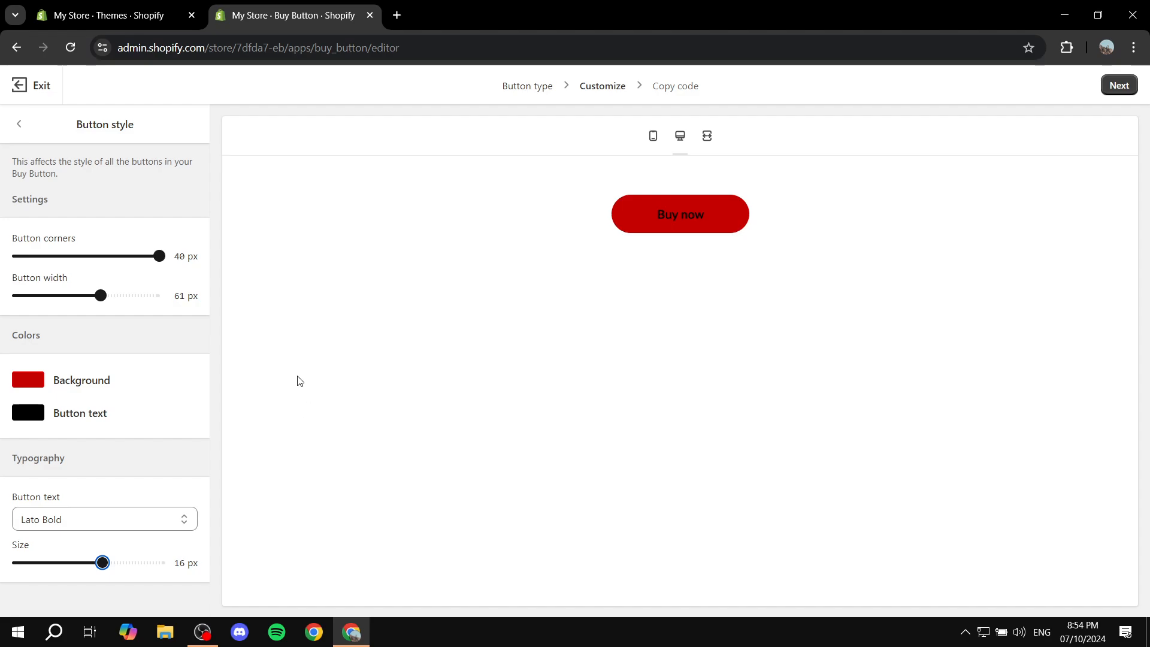
Leave the button style settings and proceed to the Buy Button's embed code
{"action": "left_click", "coordinate": [21, 128]}
{"action": "scroll", "coordinate": [110, 398], "scroll_direction": "down", "scroll_amount": 1}
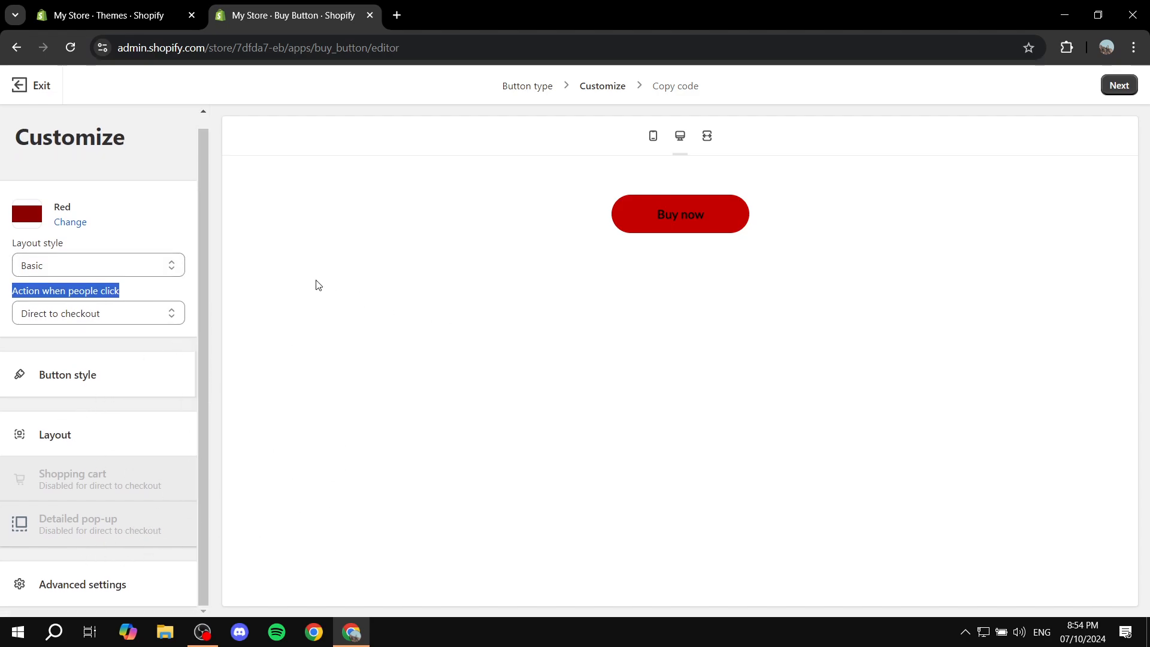
{"action": "left_click", "coordinate": [371, 296]}
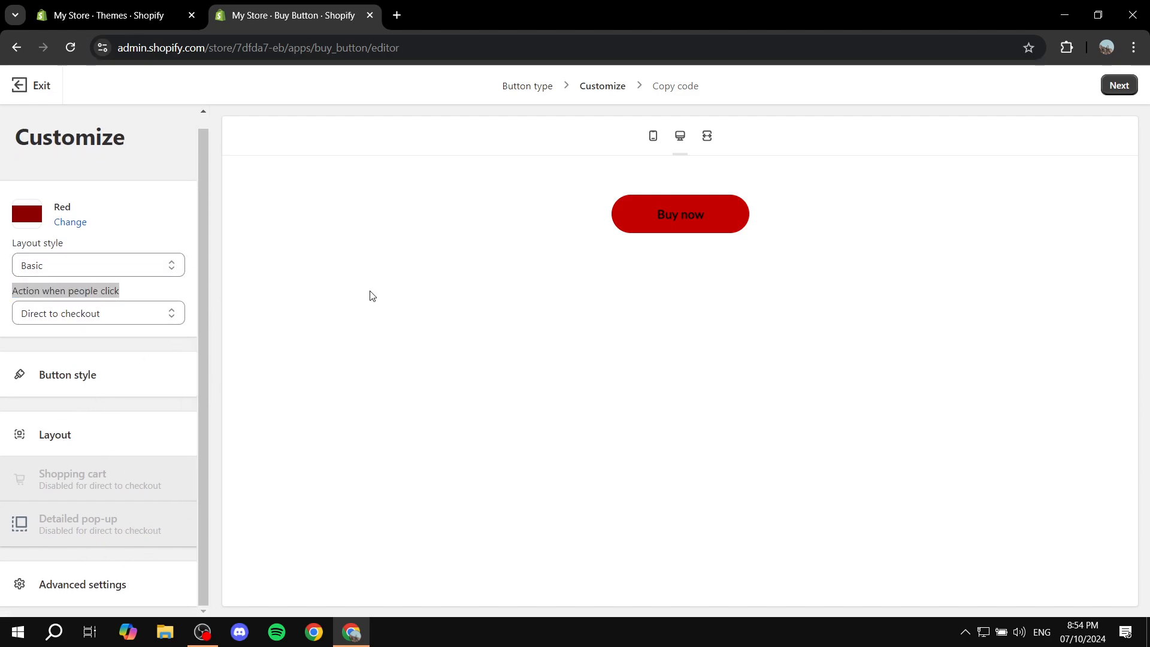
{"action": "left_click", "coordinate": [1117, 90]}
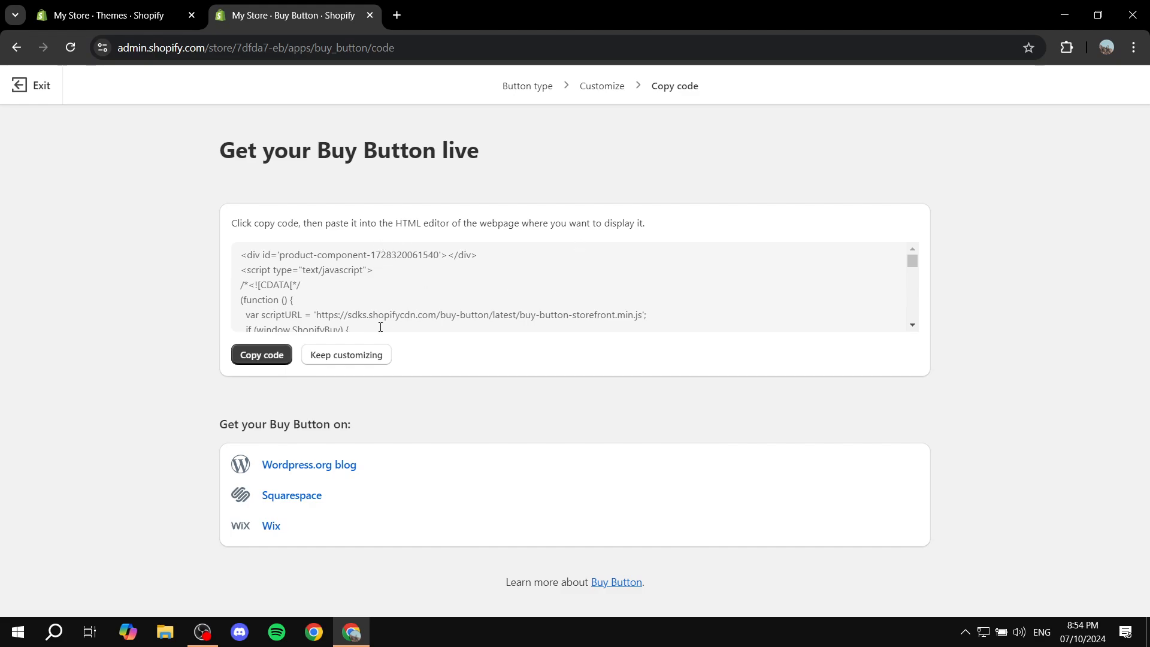
Copy the Buy Button's embed code and return to the store admin, dismissing the app recommendations
{"action": "left_click", "coordinate": [276, 358]}
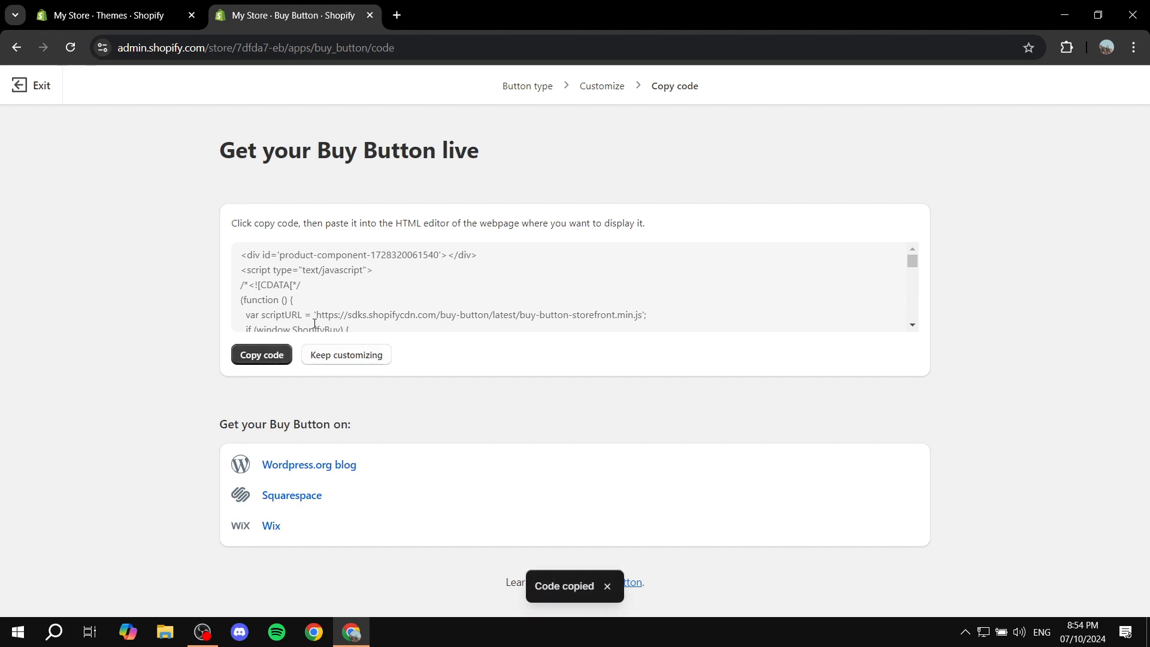
{"action": "left_click", "coordinate": [370, 16]}
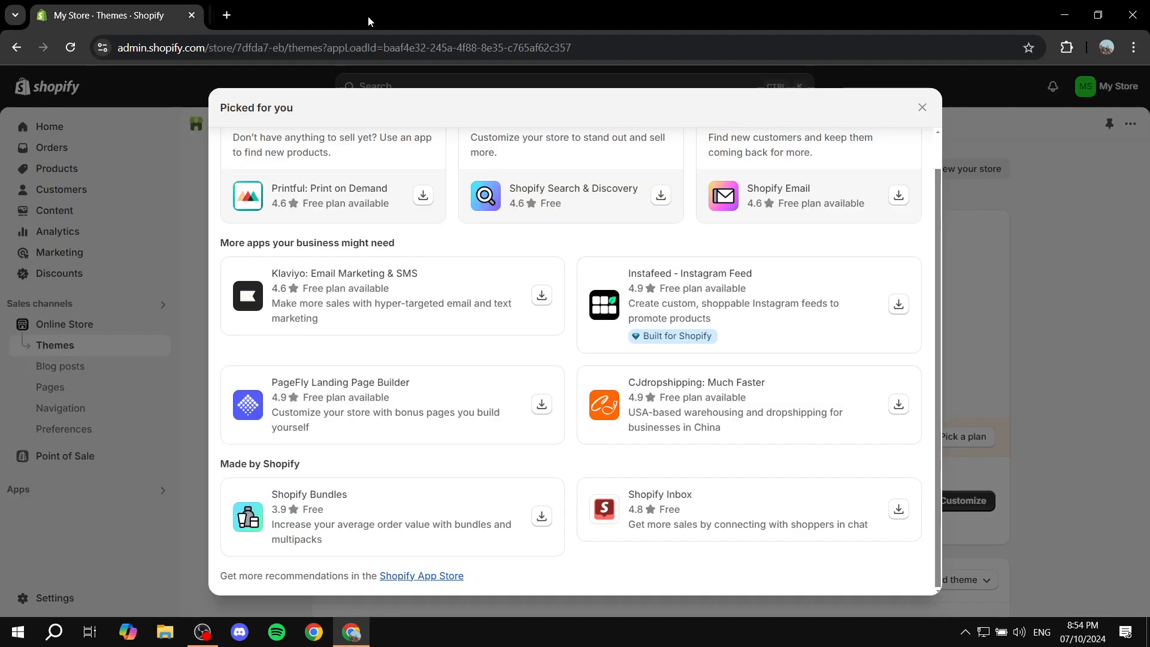
{"action": "left_click", "coordinate": [923, 109]}
Start a new online store page and title it "Checkout button"
{"action": "left_click", "coordinate": [51, 387]}
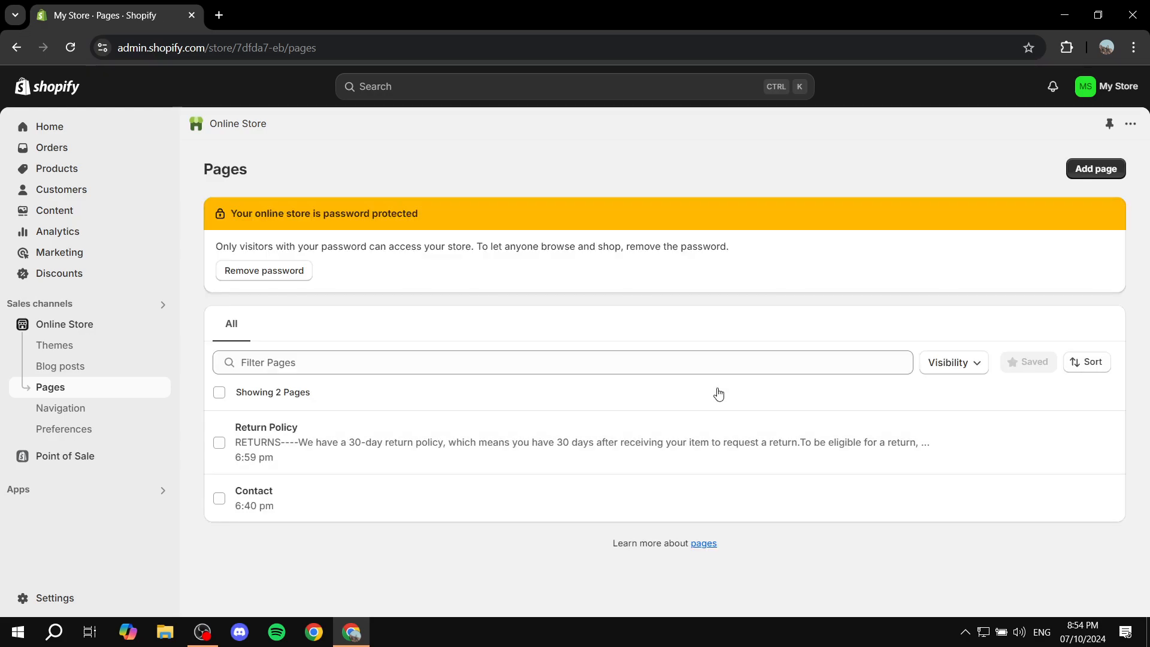
{"action": "left_click", "coordinate": [1089, 171]}
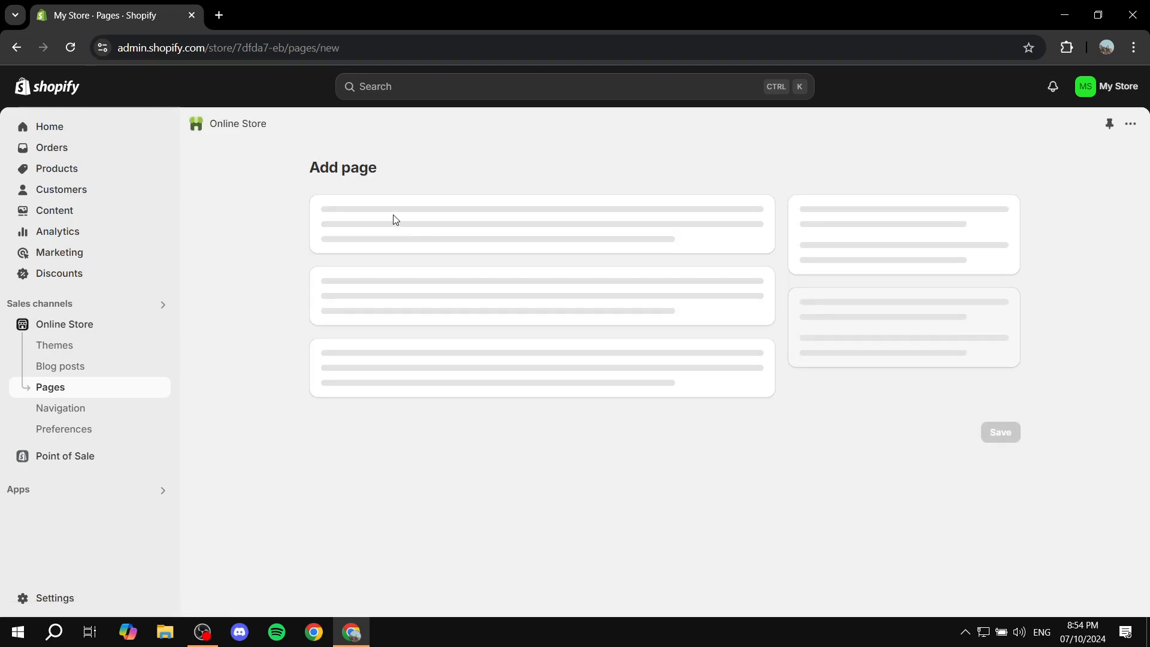
{"action": "type", "text": "Checkout button"}
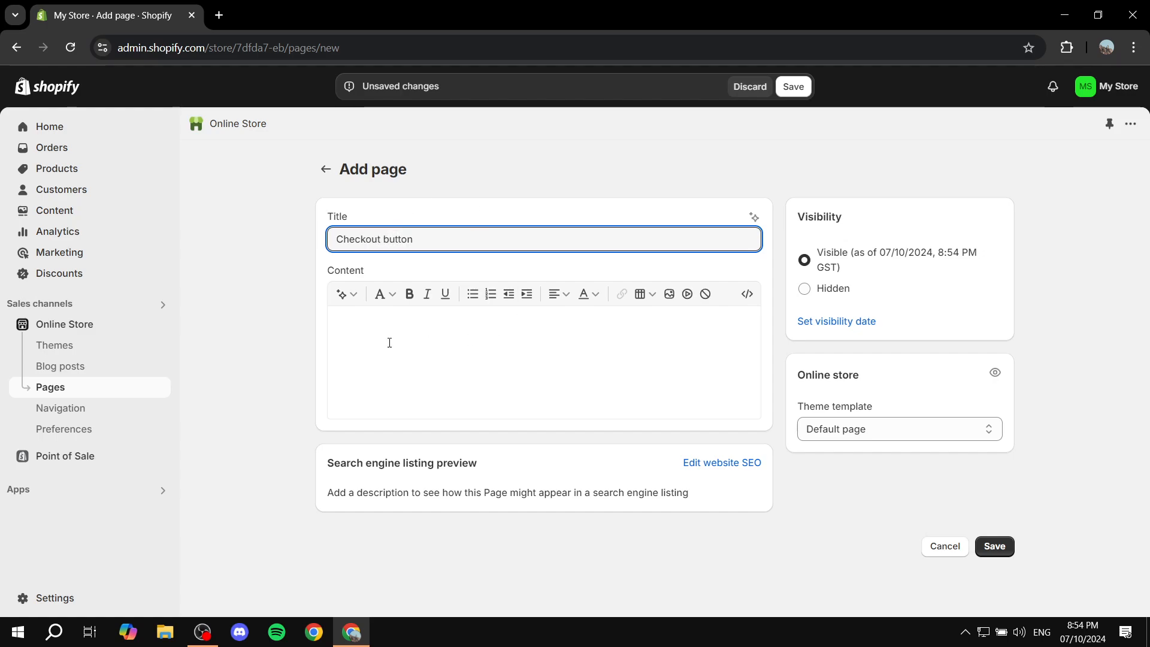
Paste the copied Buy Button code into the page content as HTML and return to the visual editor
{"action": "left_click_drag", "start_coordinate": [321, 275], "coordinate": [392, 273]}
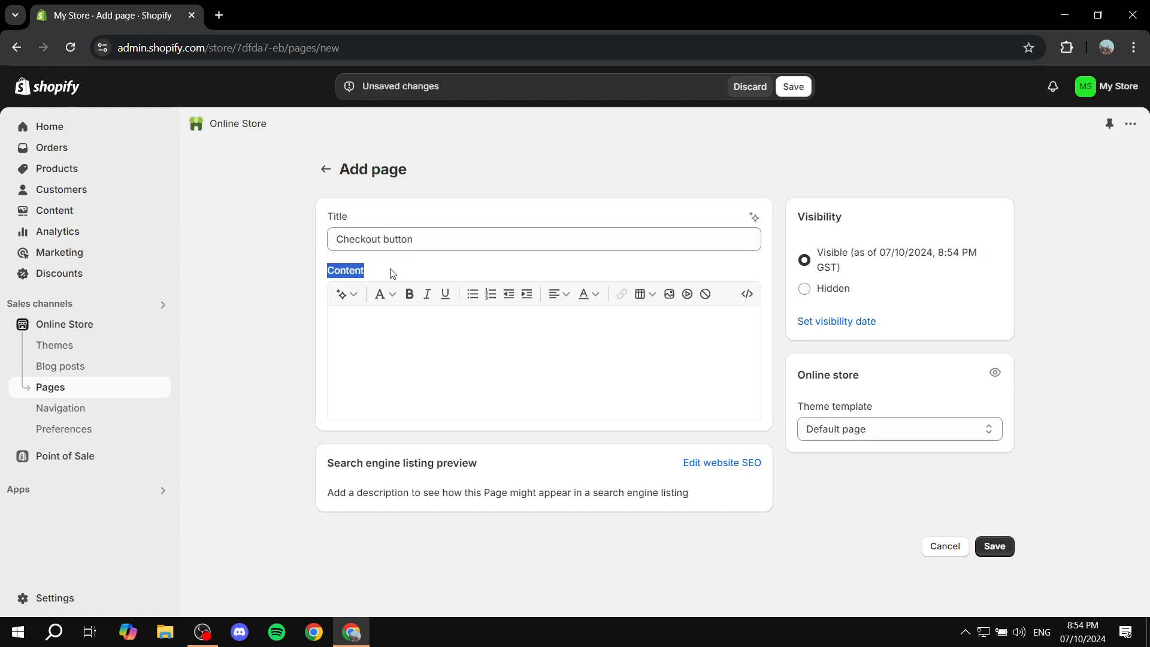
{"action": "left_click", "coordinate": [747, 294]}
{"action": "left_click", "coordinate": [633, 344]}
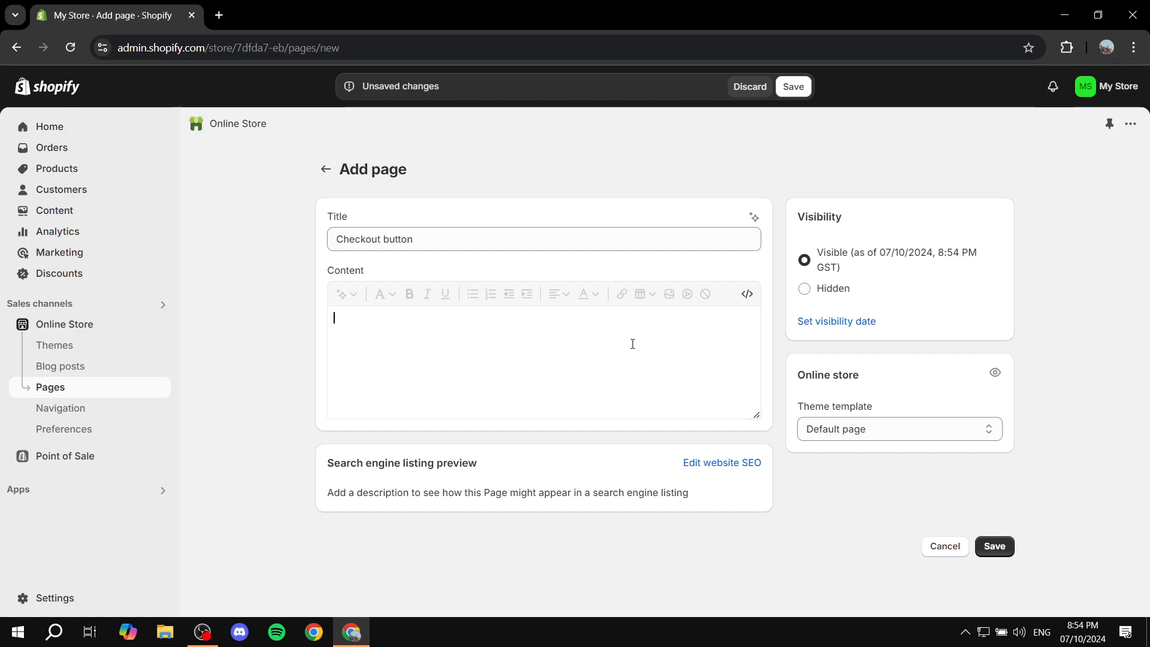
{"action": "key", "text": "ctrl+v"}
{"action": "left_click", "coordinate": [747, 294]}
{"action": "left_click", "coordinate": [436, 328]}
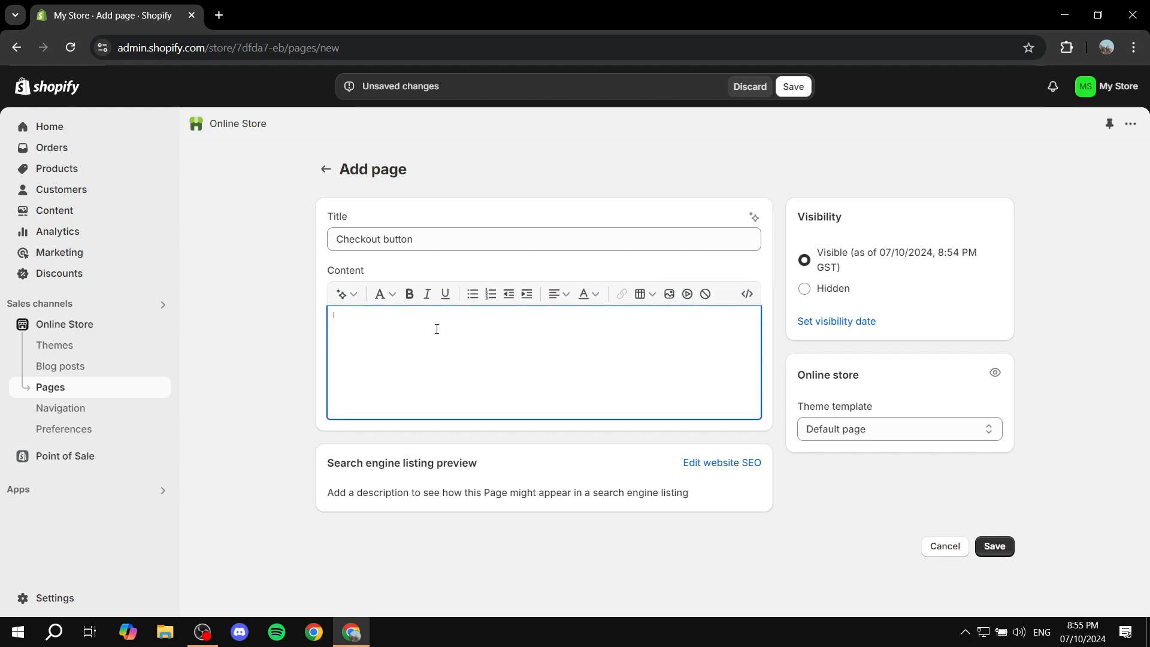
{"action": "type", "text": "awra"}
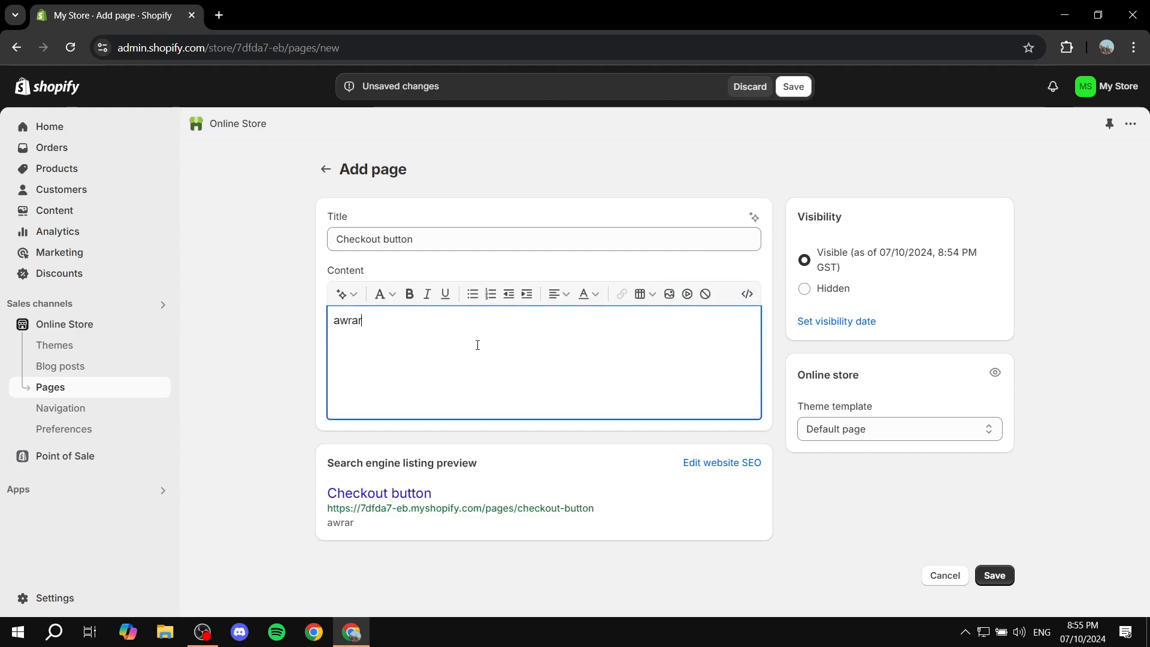
{"action": "type", "text": "r"}
{"action": "key", "text": "BackSpace"}
{"action": "key", "text": "BackSpace"}
{"action": "key", "text": "BackSpace"}
{"action": "key", "text": "BackSpace"}
{"action": "key", "text": "BackSpace"}
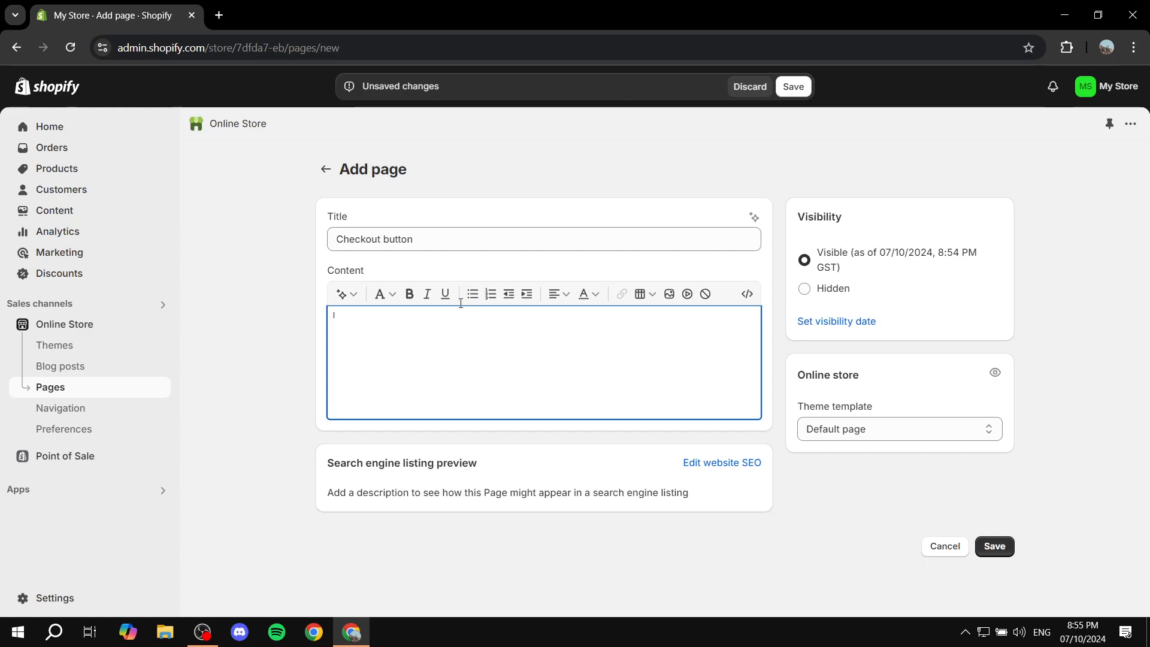
Save the "Checkout button" page and close its storefront view after checking the Buy now button
{"action": "left_click", "coordinate": [790, 90]}
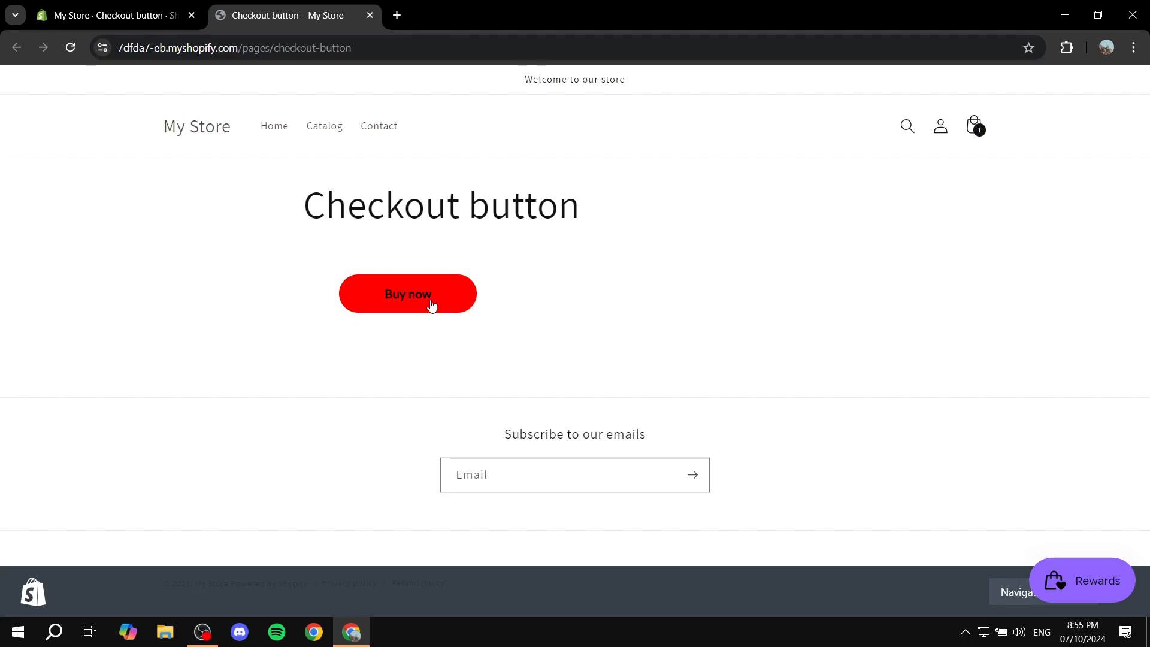
{"action": "left_click", "coordinate": [369, 15]}
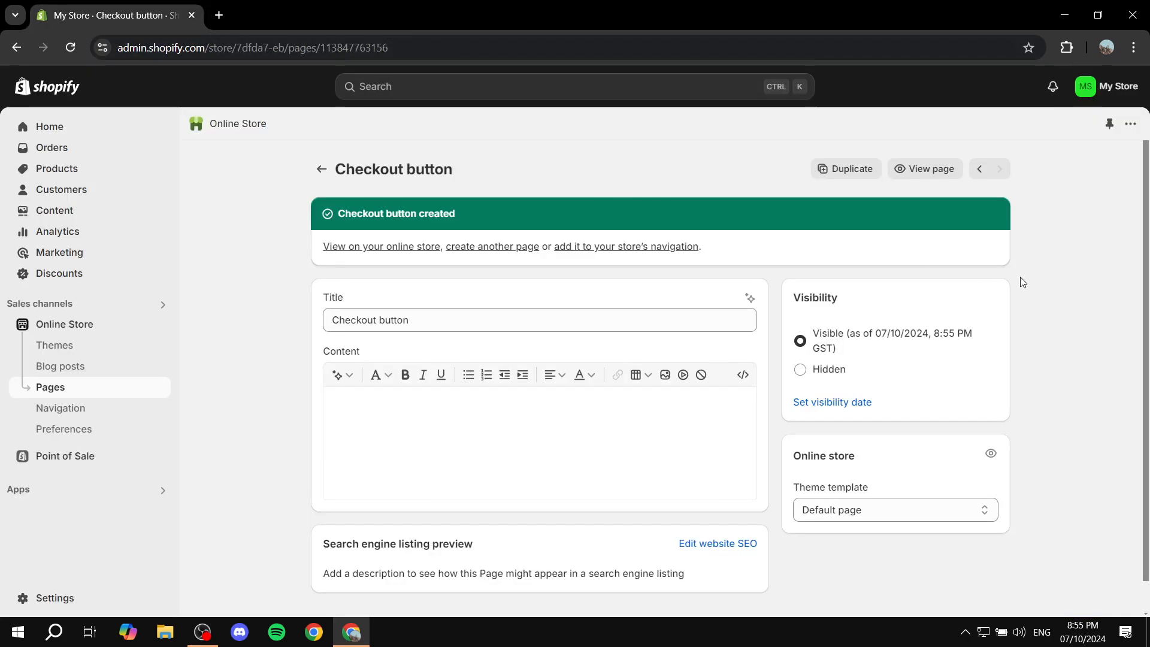